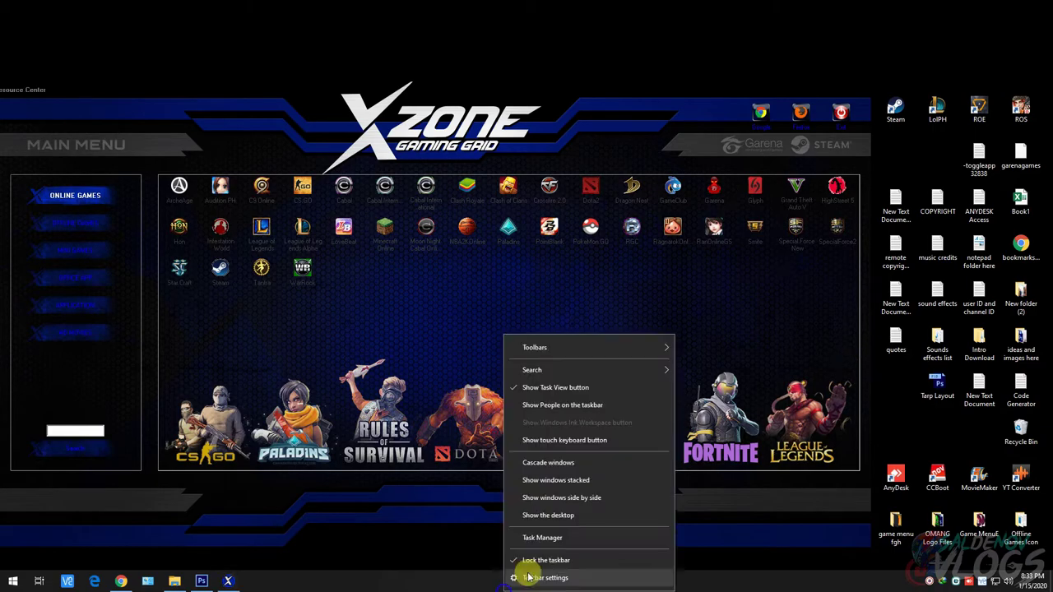
Refresh the desktop and move the sample image beside the quezon rides folder
{"action": "left_click", "coordinate": [392, 541]}
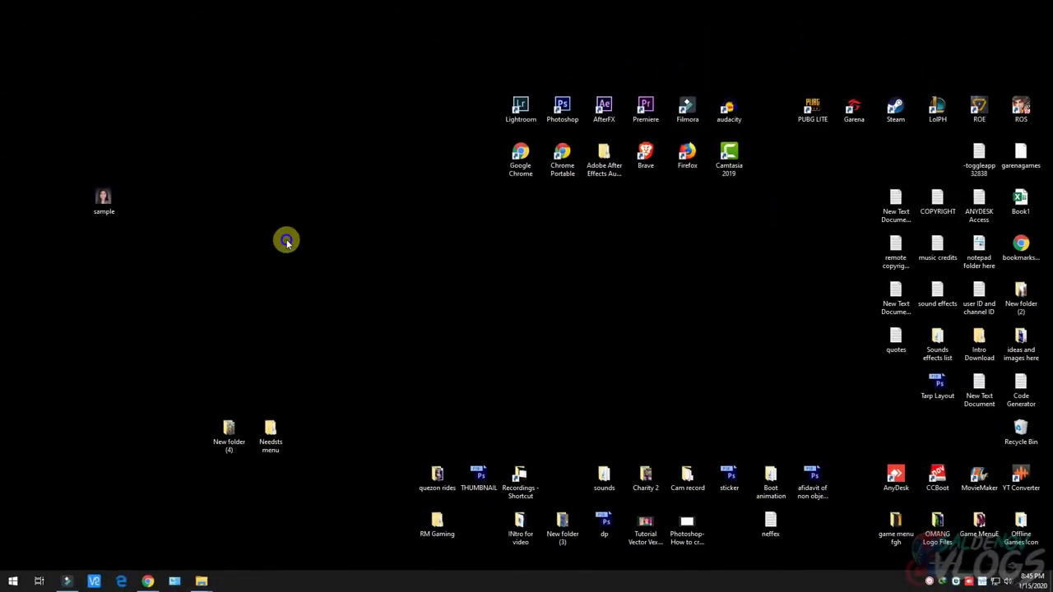
{"action": "right_click", "coordinate": [286, 240]}
{"action": "left_click", "coordinate": [323, 274]}
{"action": "left_click_drag", "start_coordinate": [104, 200], "coordinate": [388, 475]}
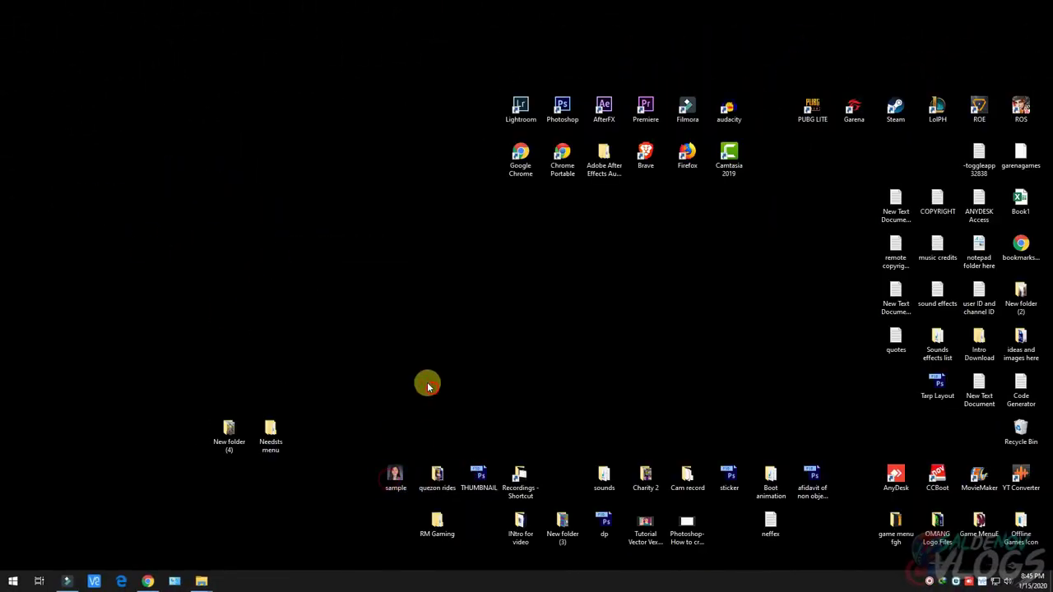
Launch Photoshop and bring up the Game Menu folder window in File Explorer
{"action": "double_click", "coordinate": [562, 107]}
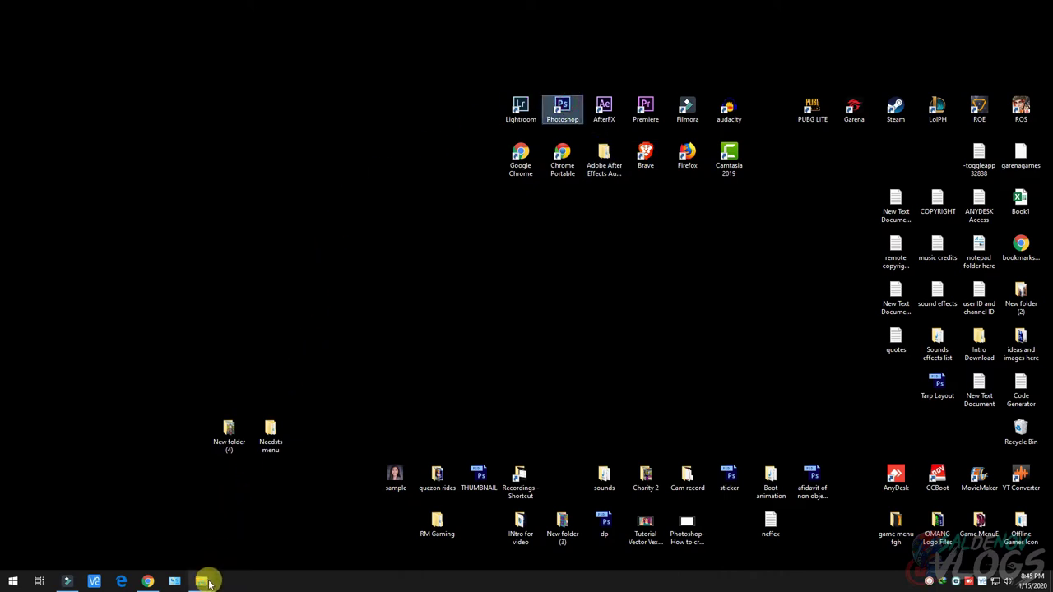
{"action": "mouse_move", "coordinate": [209, 582]}
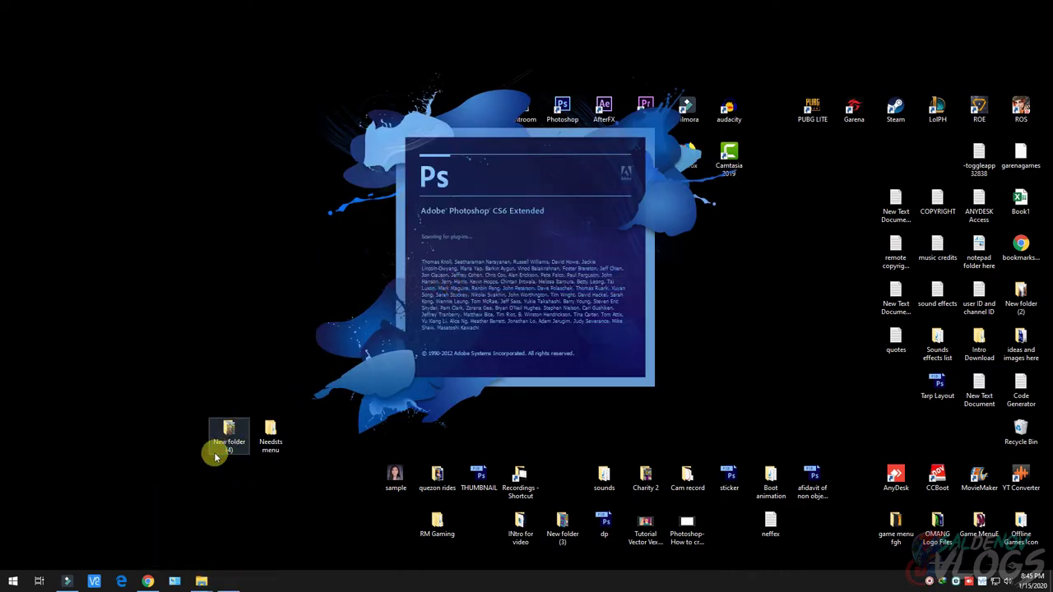
{"action": "left_click", "coordinate": [172, 535]}
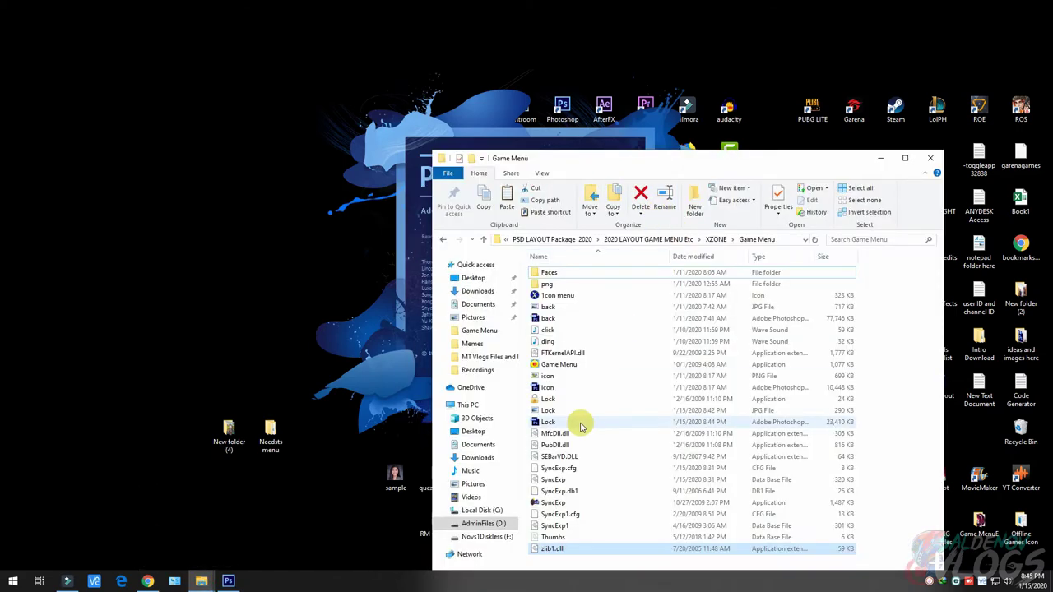
{"action": "left_click_drag", "start_coordinate": [754, 158], "coordinate": [817, 85]}
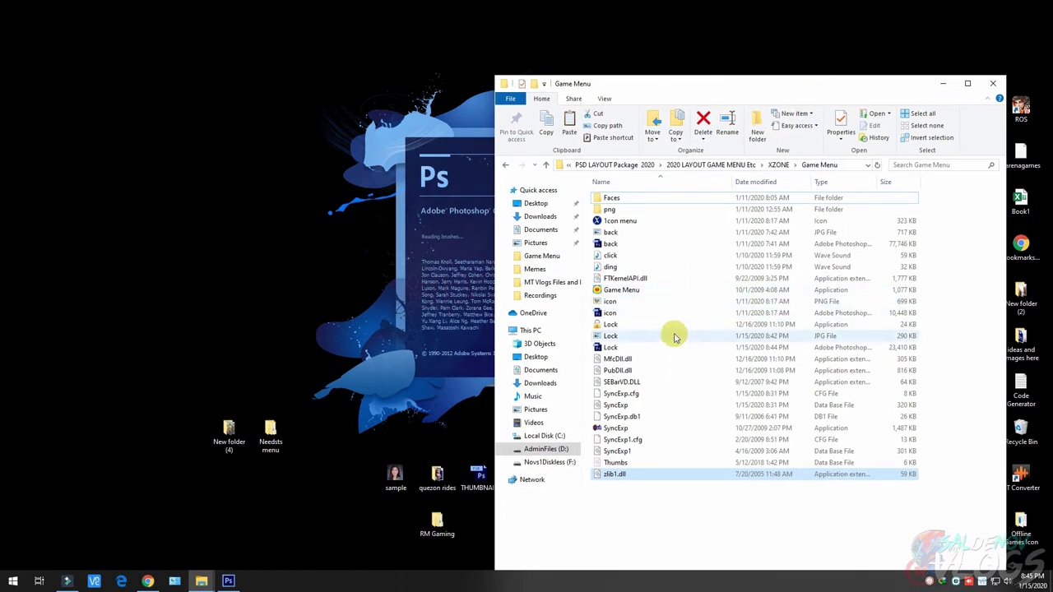
Open the SyncExp application, check the custom window width and height in its Interface settings, and close the editor
{"action": "left_click", "coordinate": [617, 428]}
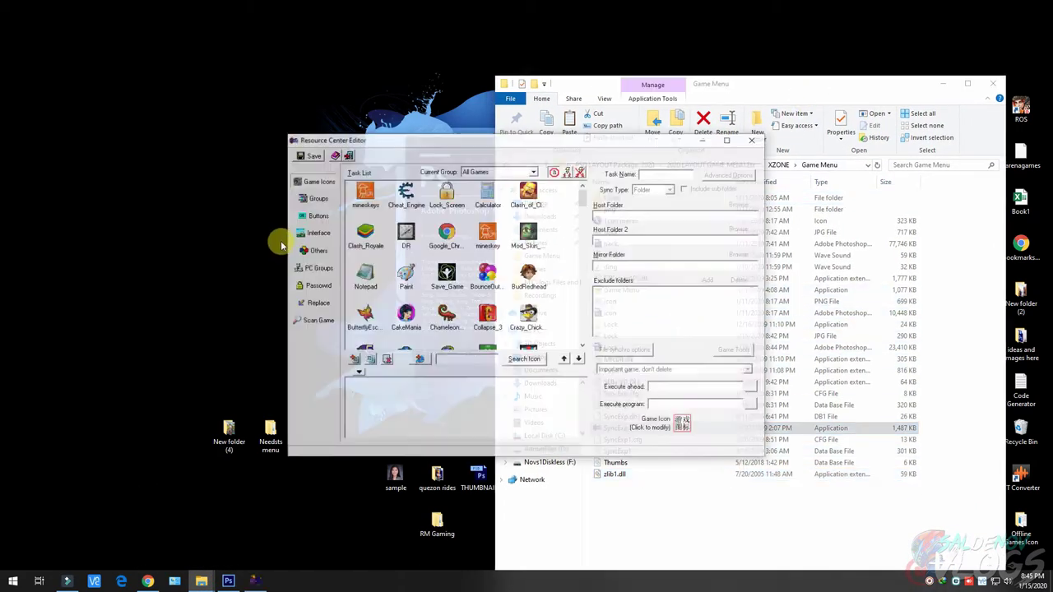
{"action": "left_click", "coordinate": [305, 264]}
{"action": "left_click", "coordinate": [310, 234]}
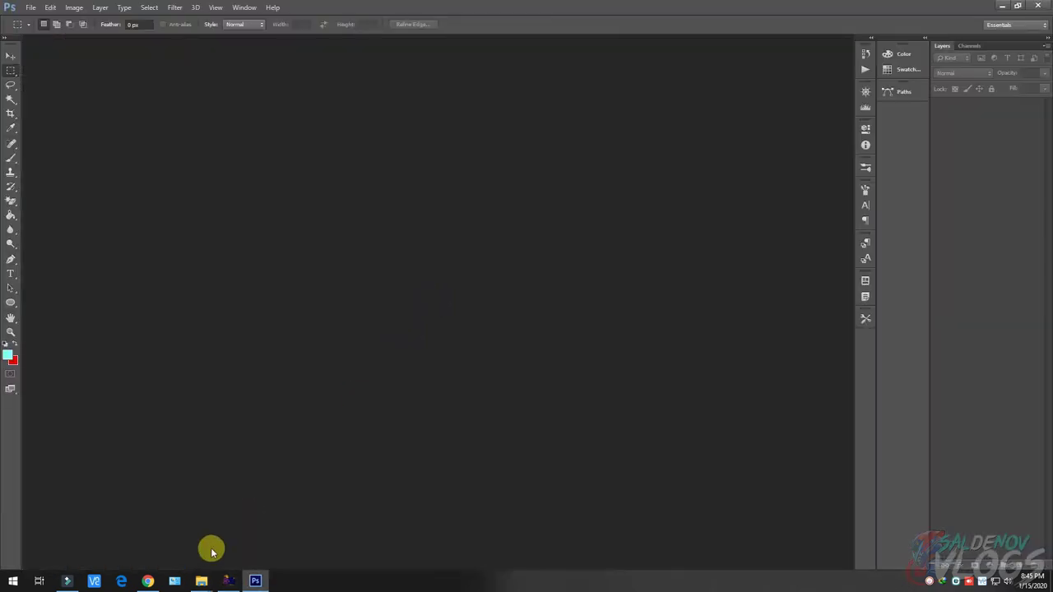
{"action": "left_click", "coordinate": [230, 578]}
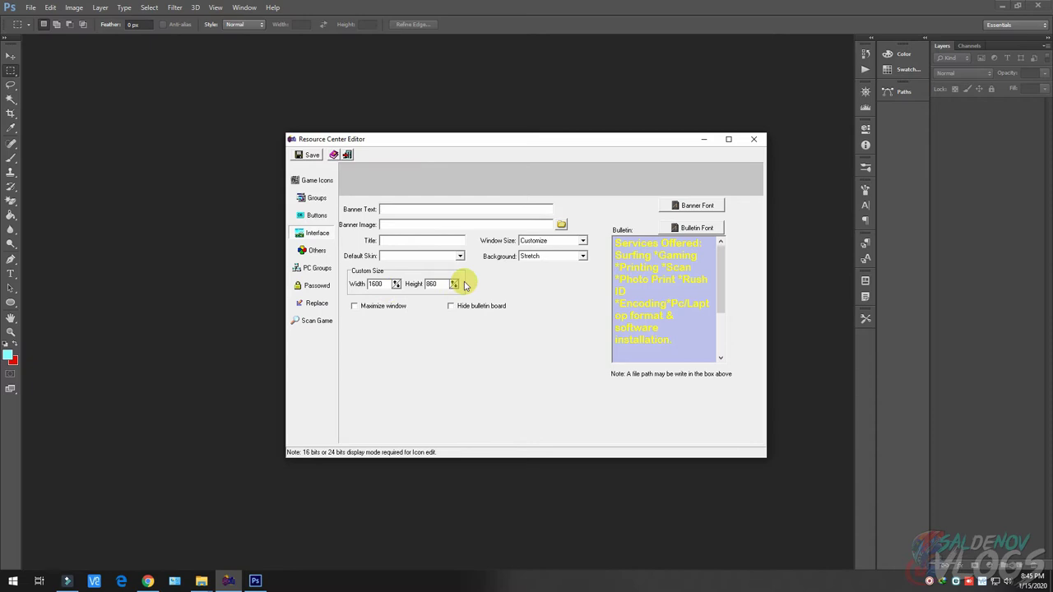
{"action": "left_click", "coordinate": [754, 139]}
Open the Lock Photoshop file from the Game Menu folder
{"action": "left_click", "coordinate": [200, 581]}
{"action": "left_click", "coordinate": [188, 551]}
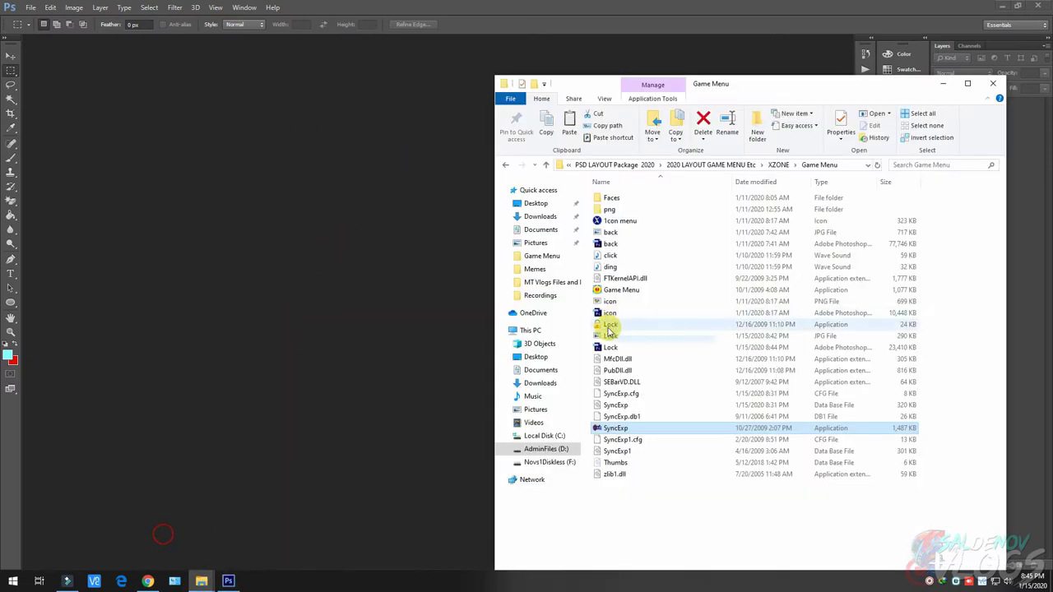
{"action": "double_click", "coordinate": [606, 345]}
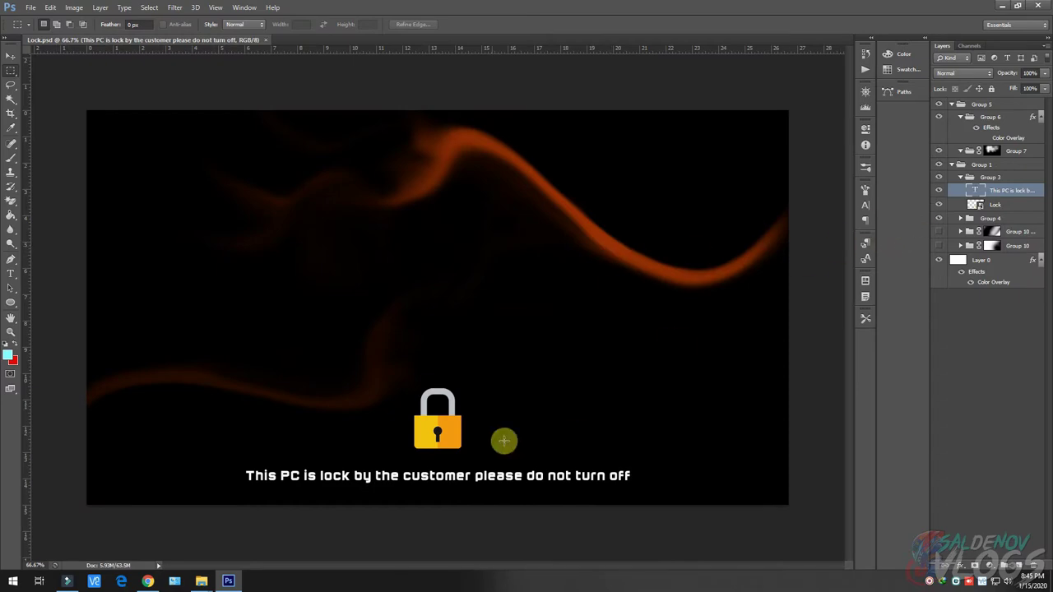
Place the gray X Zone logo from the XZONE folder into the lock screen document, enlarged to about 113%
{"action": "mouse_move", "coordinate": [187, 586]}
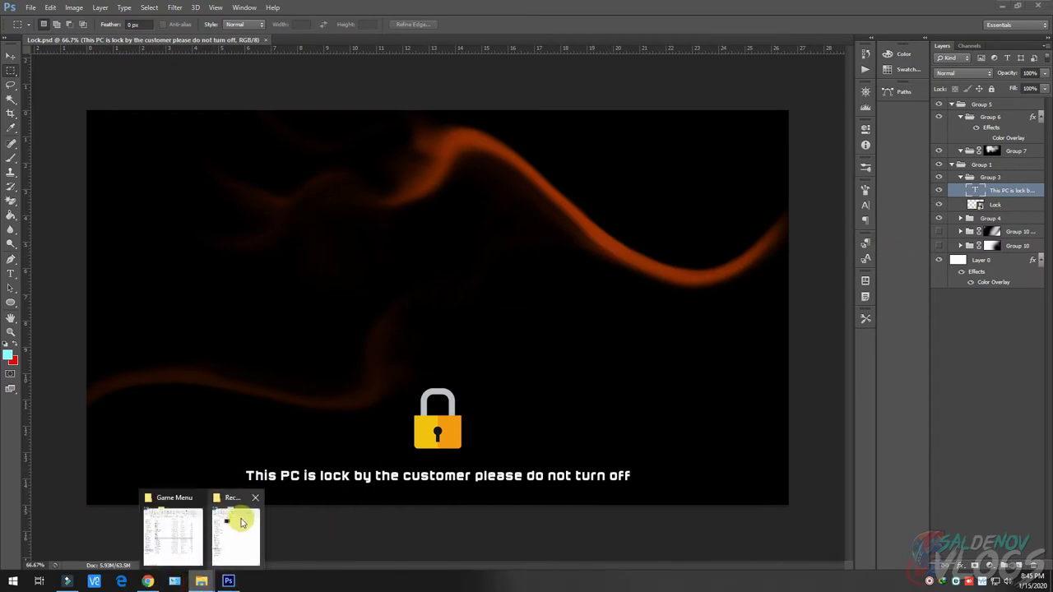
{"action": "mouse_move", "coordinate": [223, 516]}
{"action": "left_click", "coordinate": [184, 526]}
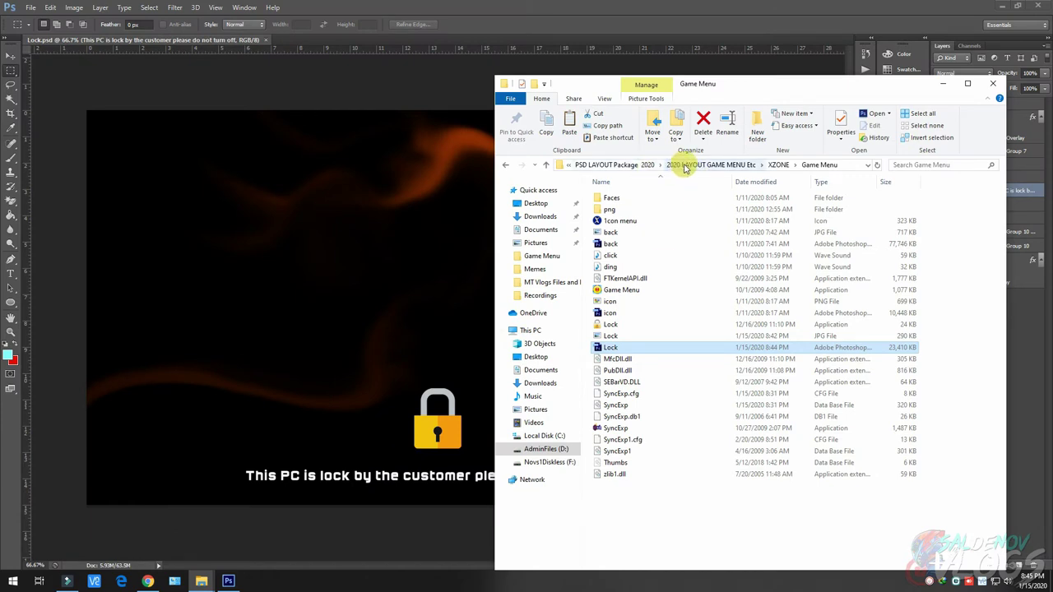
{"action": "left_click", "coordinate": [684, 167]}
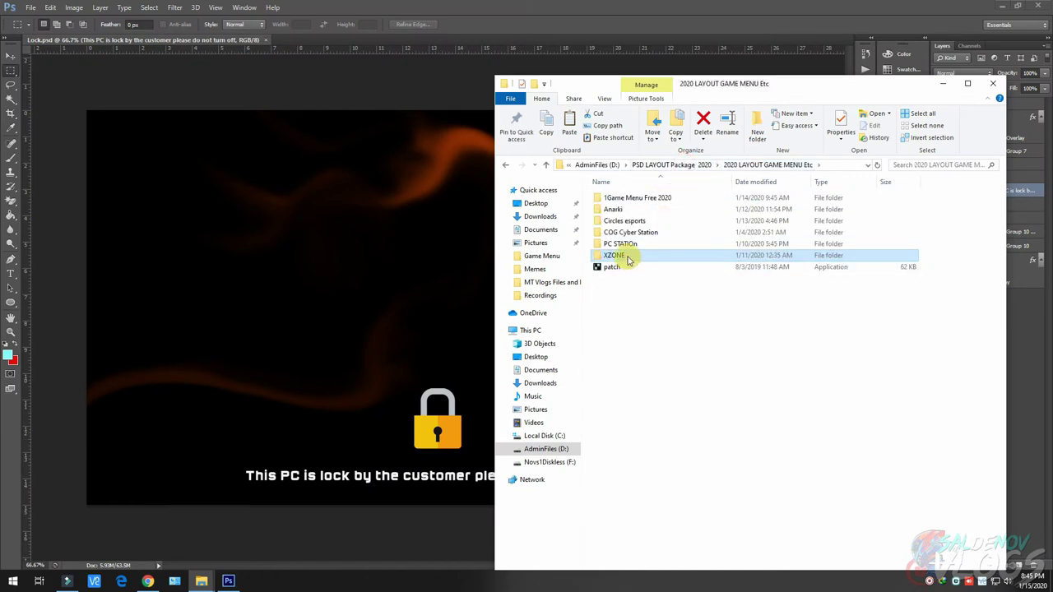
{"action": "double_click", "coordinate": [629, 259]}
{"action": "left_click_drag", "start_coordinate": [735, 217], "coordinate": [510, 231]}
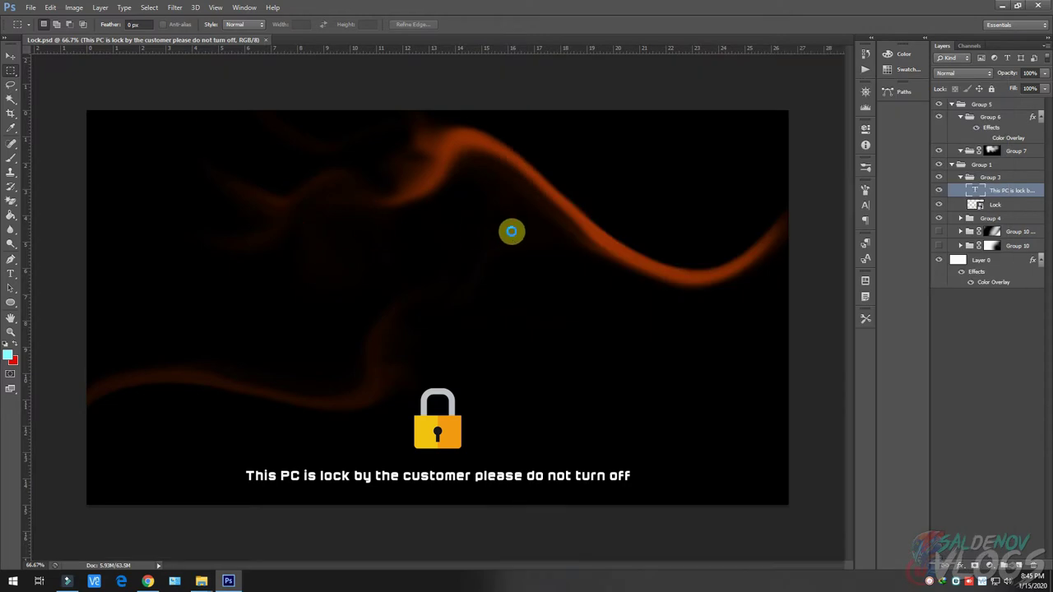
{"action": "left_click_drag", "start_coordinate": [605, 206], "coordinate": [654, 174]}
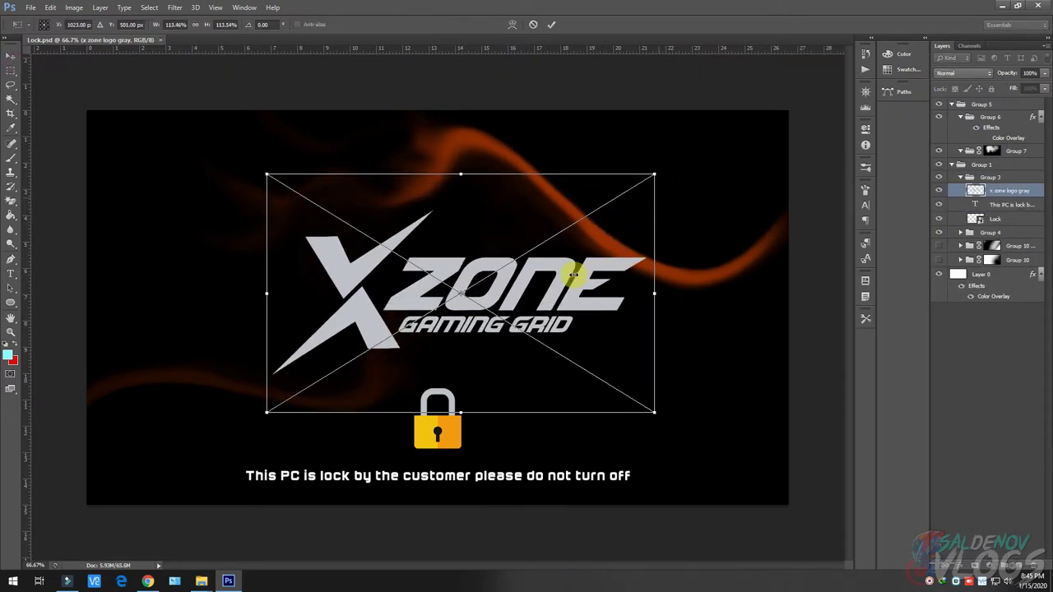
{"action": "left_click", "coordinate": [10, 57]}
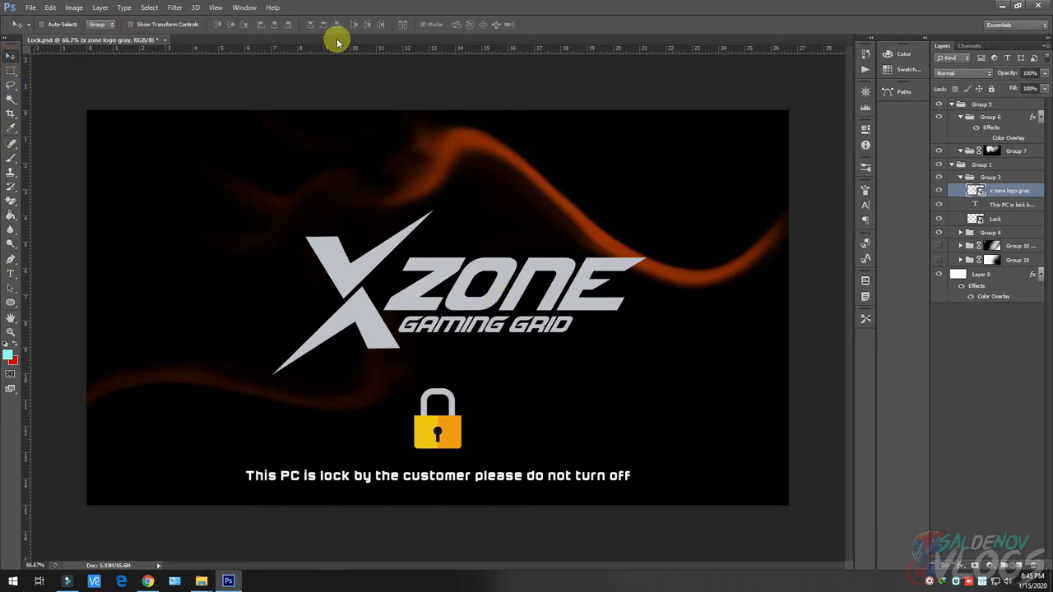
Center the X Zone logo horizontally on the canvas, deselect, and move the logo up, away from the padlock
{"action": "key", "text": "ctrl+a"}
{"action": "left_click", "coordinate": [271, 24]}
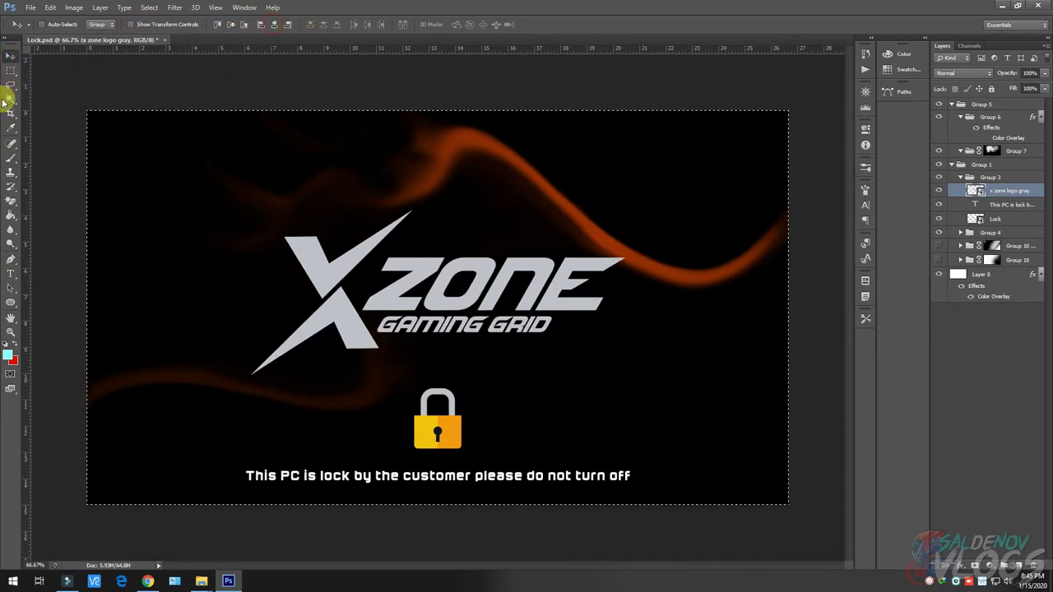
{"action": "left_click", "coordinate": [10, 70]}
{"action": "left_click", "coordinate": [71, 85]}
{"action": "left_click", "coordinate": [10, 55]}
{"action": "left_click_drag", "start_coordinate": [582, 294], "coordinate": [584, 246]}
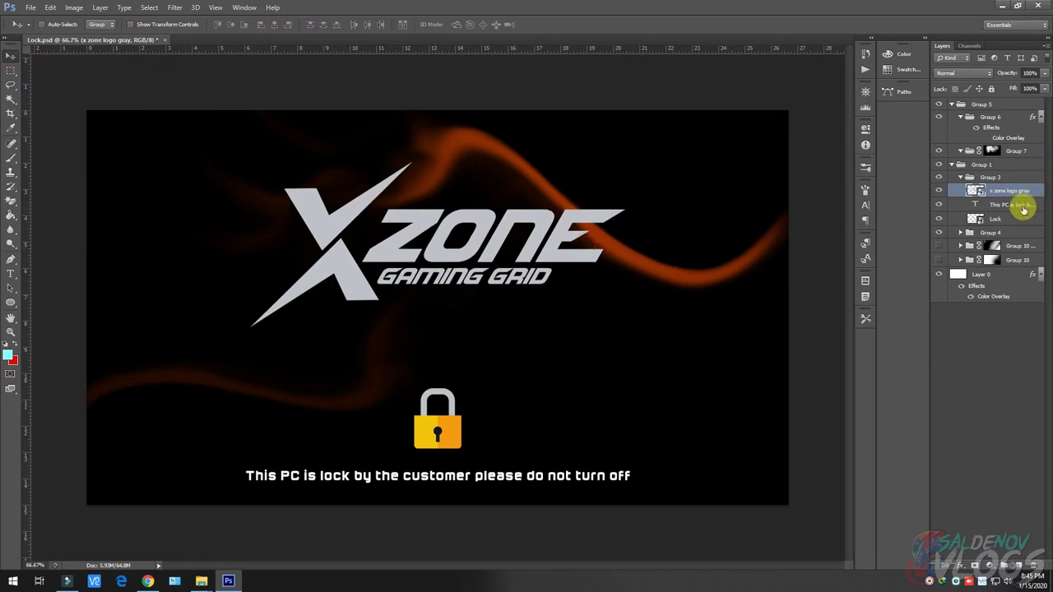
Apply a blue 0030ff Color Overlay to Group 4, the smoke waves, and copy the color's hex code
{"action": "left_click", "coordinate": [939, 232]}
{"action": "left_click", "coordinate": [938, 232]}
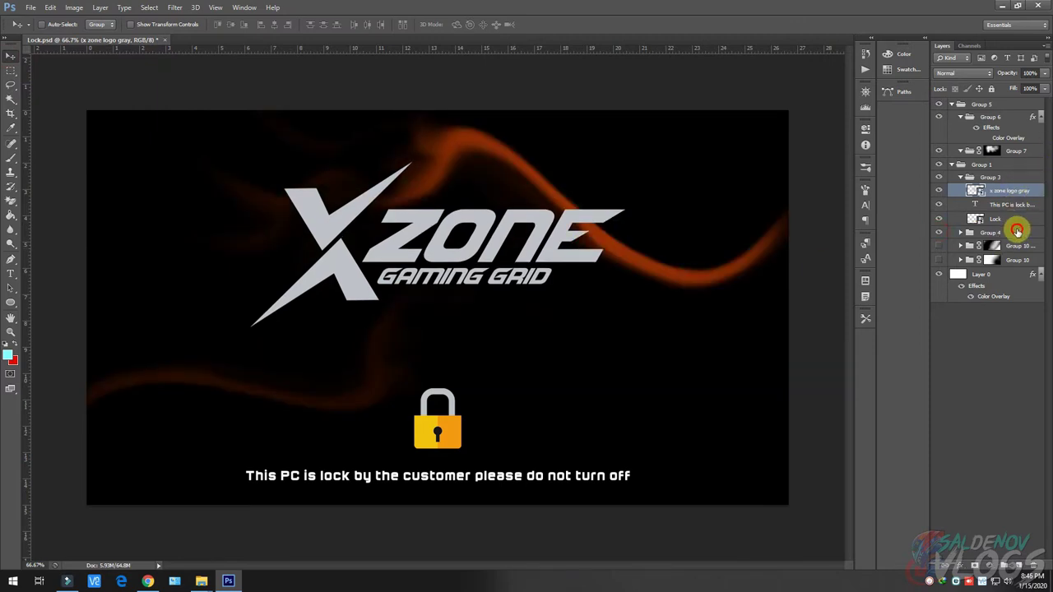
{"action": "double_click", "coordinate": [1017, 231]}
{"action": "left_click", "coordinate": [667, 183]}
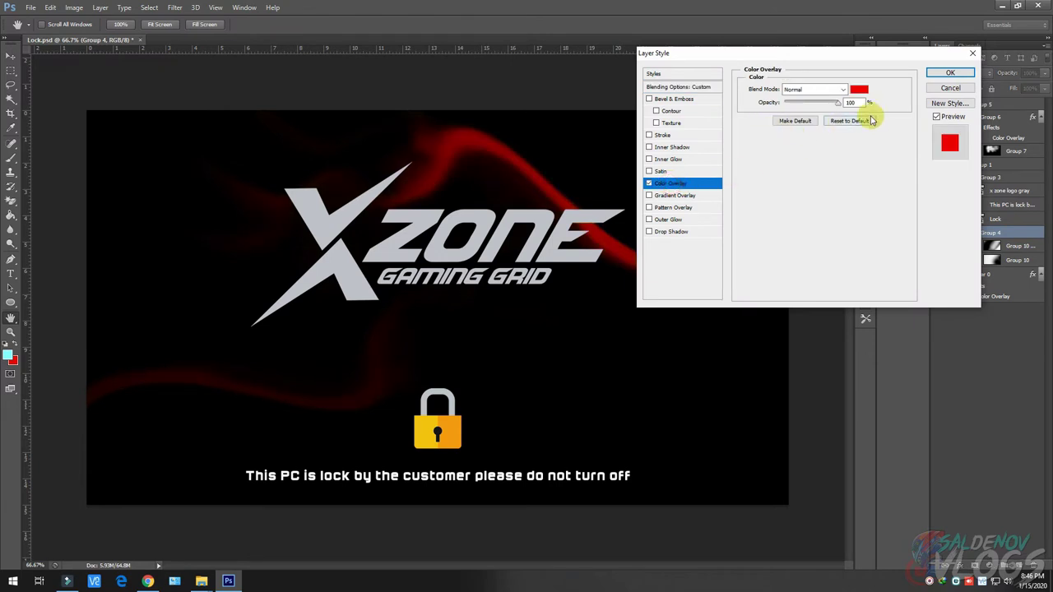
{"action": "left_click", "coordinate": [857, 91]}
{"action": "left_click", "coordinate": [884, 236]}
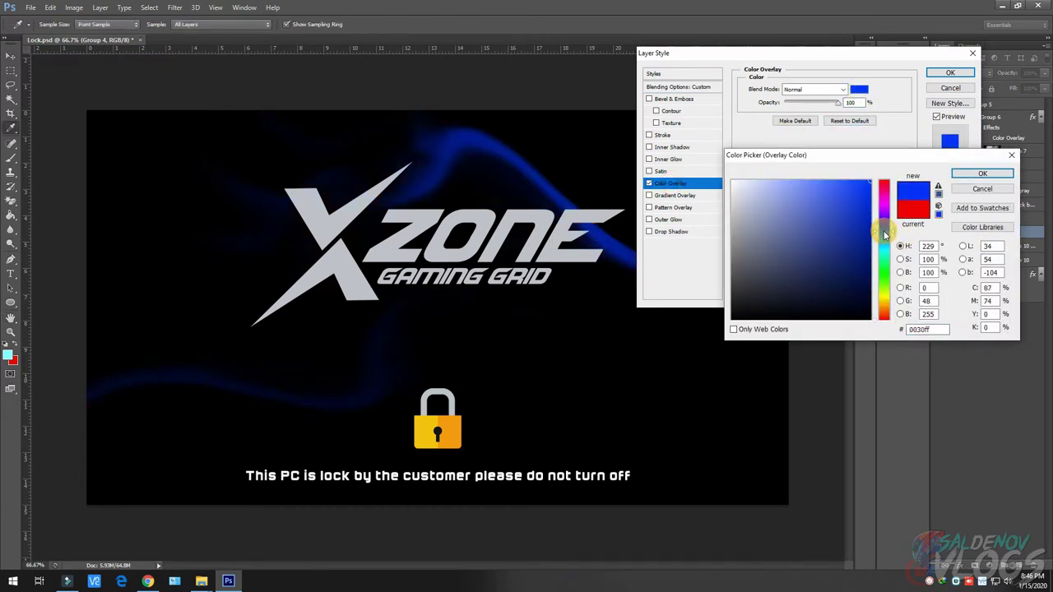
{"action": "left_click_drag", "start_coordinate": [936, 328], "coordinate": [796, 324]}
{"action": "key", "text": "ctrl+c"}
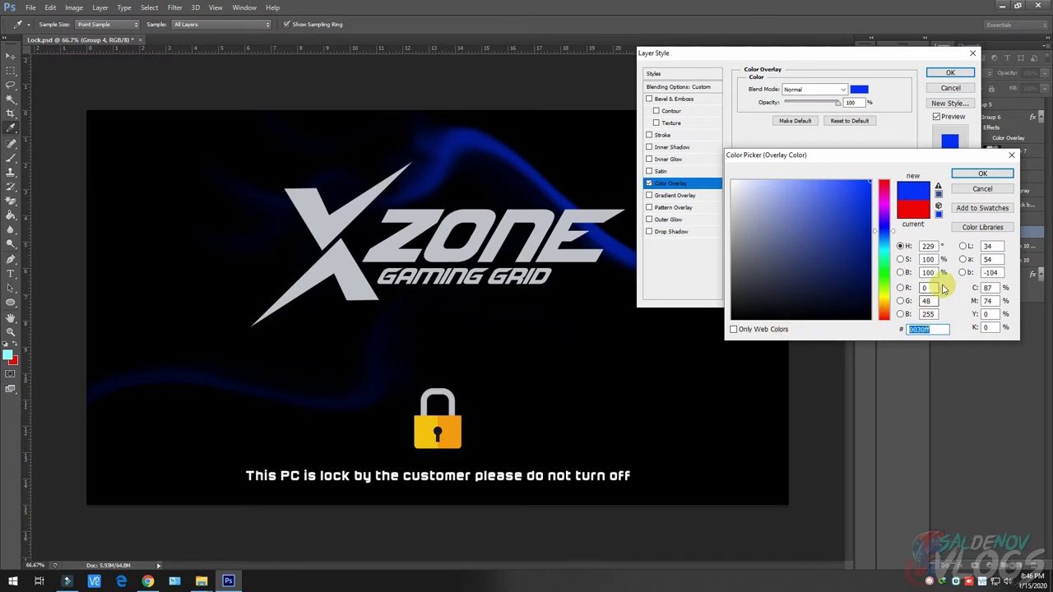
{"action": "key", "text": "Return"}
{"action": "key", "text": "Return"}
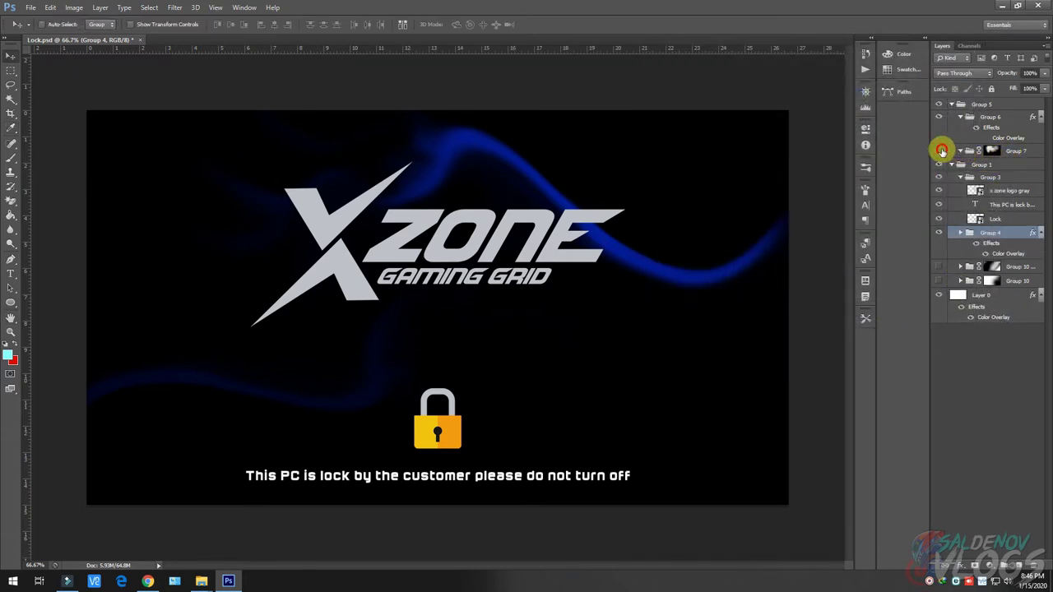
Move the x zone logo gray layer directly below Group 7 inside Group 5 and set its opacity to 90%
{"action": "left_click", "coordinate": [940, 219]}
{"action": "left_click", "coordinate": [940, 219]}
{"action": "left_click_drag", "start_coordinate": [1015, 190], "coordinate": [995, 152]}
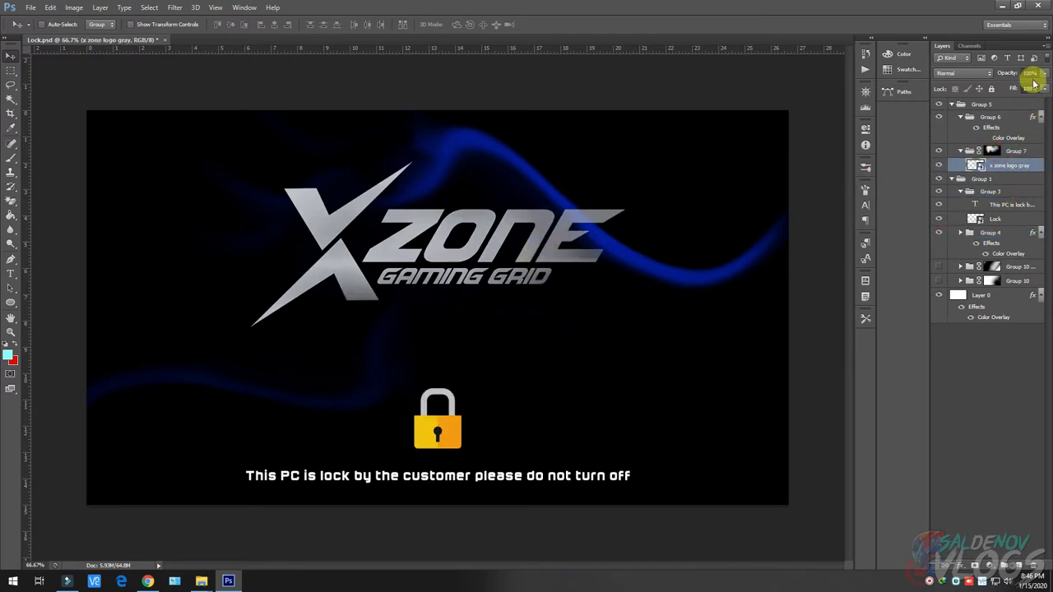
{"action": "type", "text": "90"}
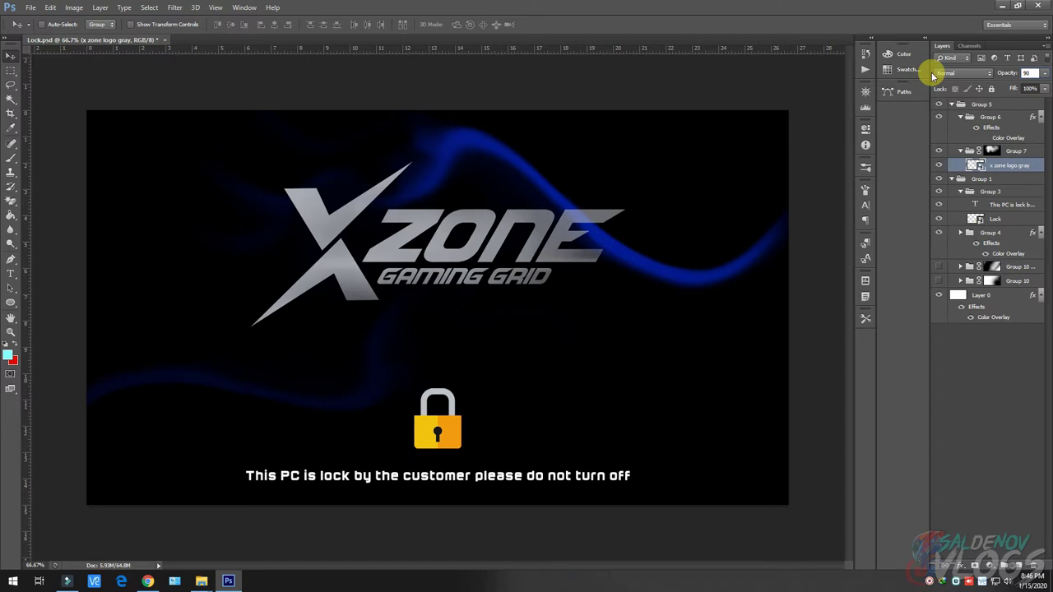
Add a Color Overlay to the Lock layer using the copied hex color 0030ff
{"action": "double_click", "coordinate": [1015, 222]}
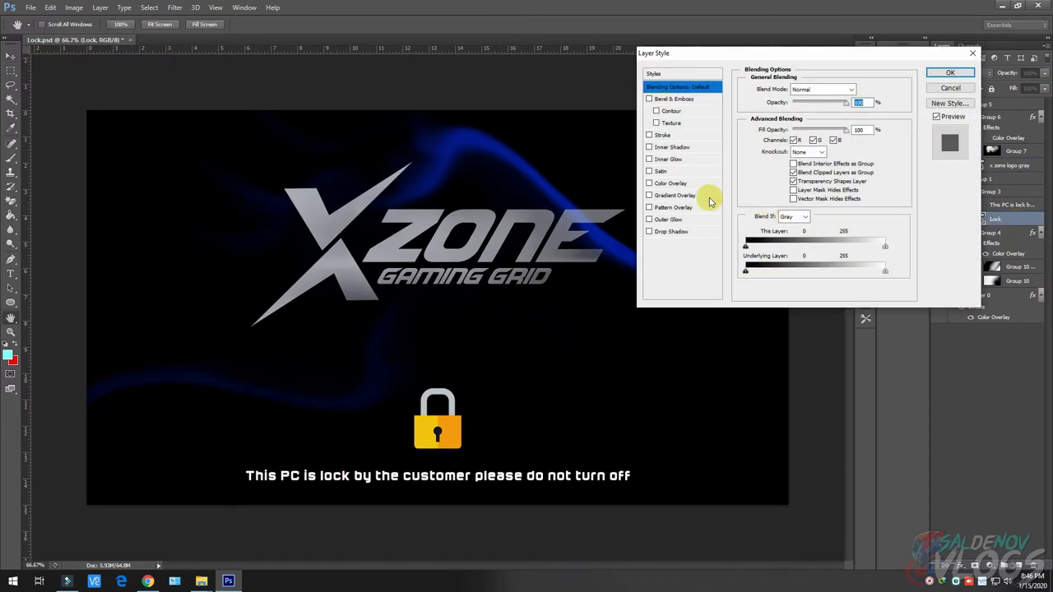
{"action": "left_click", "coordinate": [670, 183]}
{"action": "left_click", "coordinate": [859, 90]}
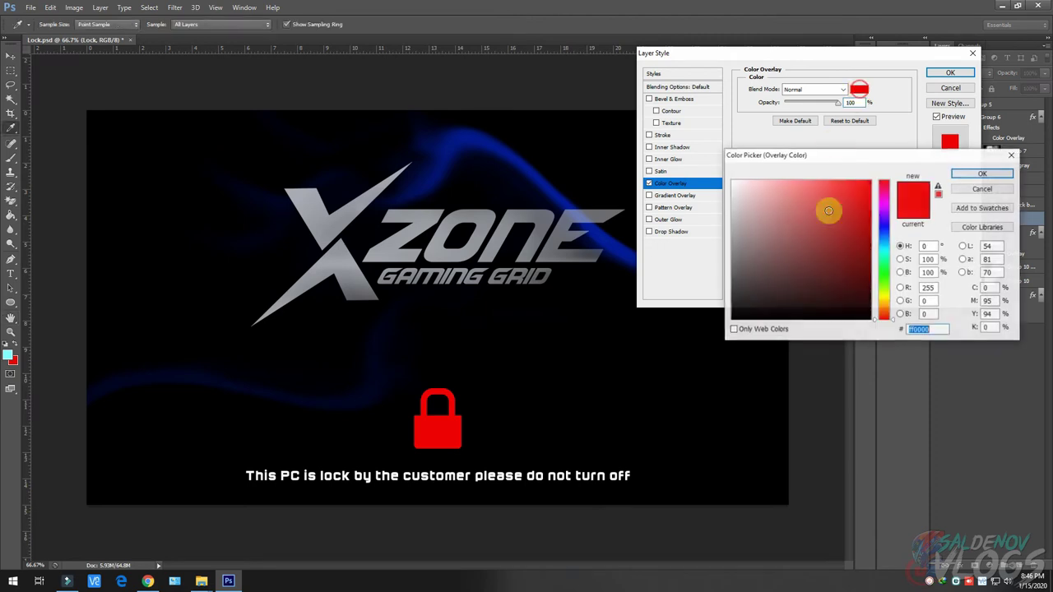
{"action": "right_click", "coordinate": [916, 328]}
{"action": "left_click", "coordinate": [954, 381]}
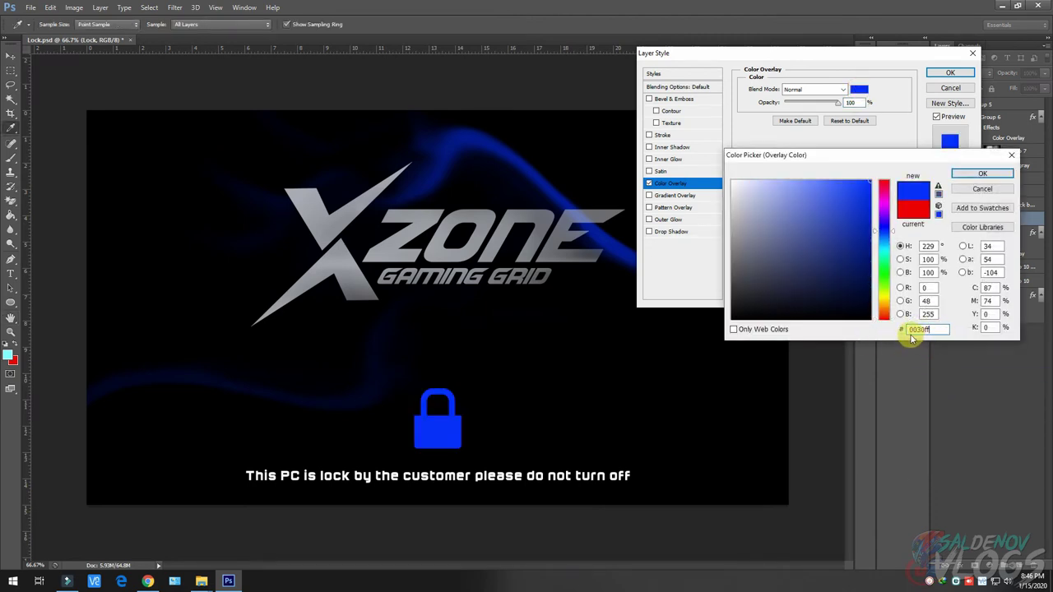
{"action": "left_click", "coordinate": [982, 173]}
Try blend modes such as Color Burn, Lighter Color, Luminosity, Hard Mix, Linear Light and Screen for the Lock layer's Color Overlay
{"action": "left_click", "coordinate": [823, 88]}
{"action": "left_click", "coordinate": [802, 125]}
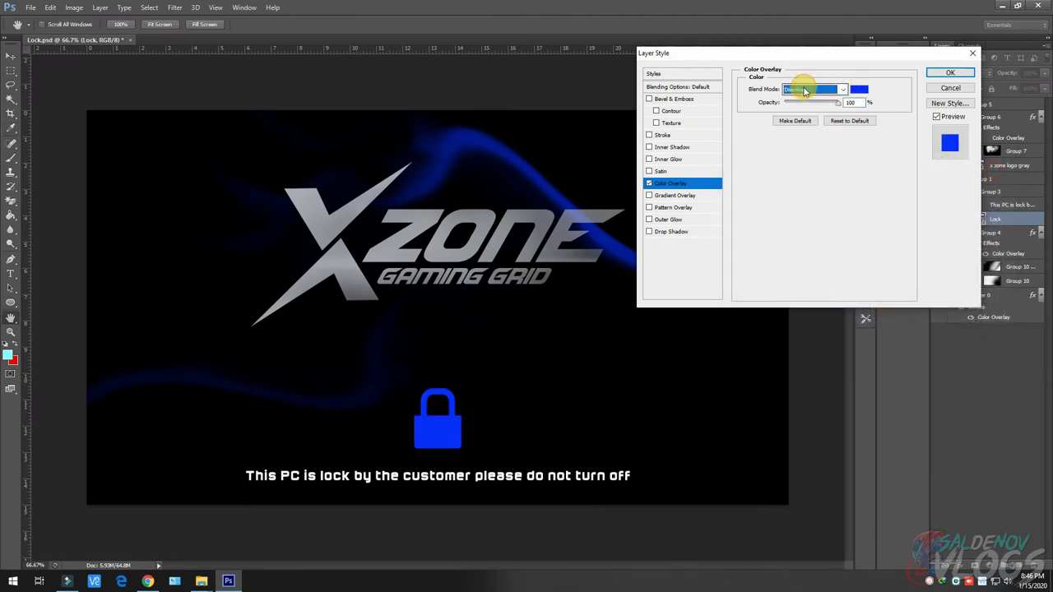
{"action": "left_click", "coordinate": [803, 90]}
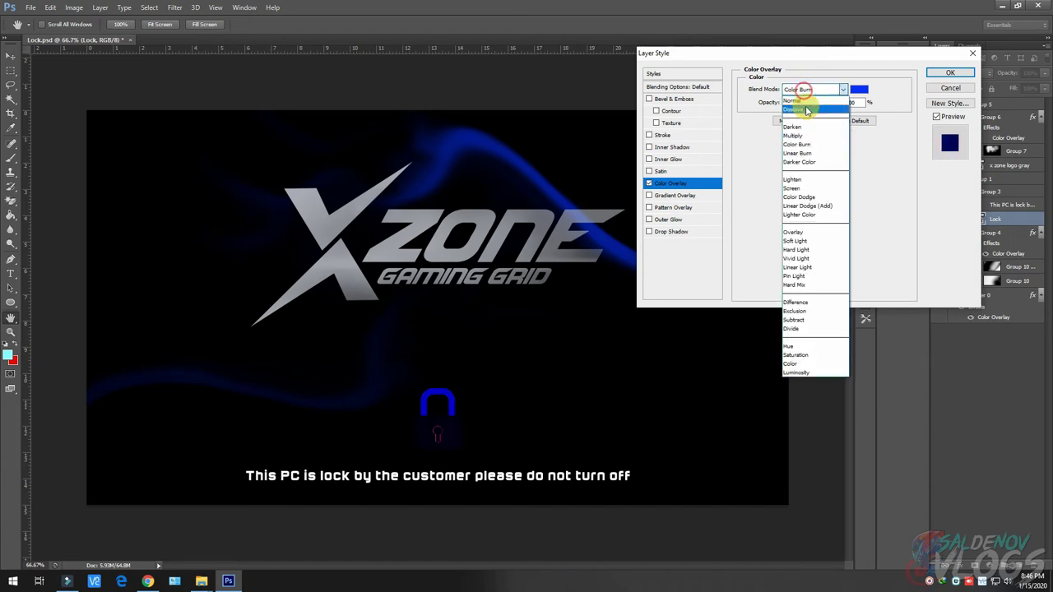
{"action": "left_click", "coordinate": [807, 210]}
{"action": "left_click", "coordinate": [810, 90]}
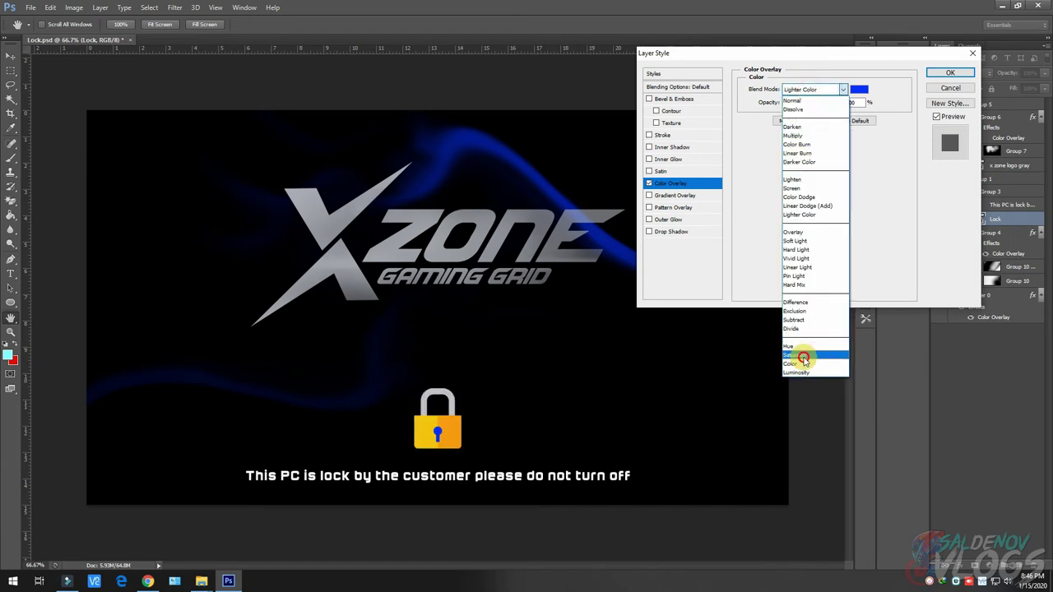
{"action": "left_click", "coordinate": [798, 349]}
{"action": "left_click", "coordinate": [838, 91]}
{"action": "left_click", "coordinate": [793, 373]}
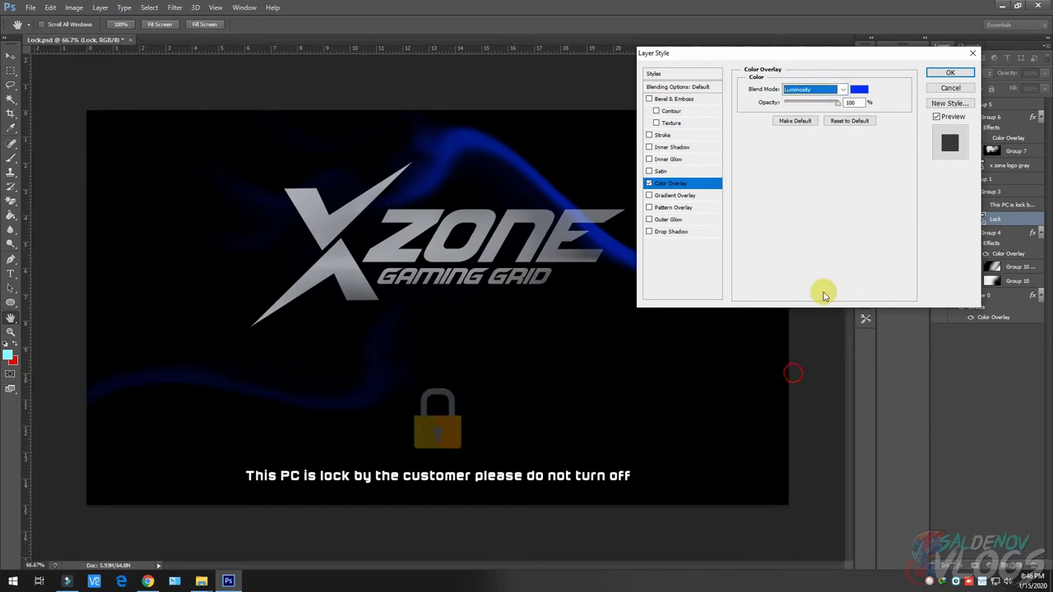
{"action": "left_click", "coordinate": [825, 93]}
{"action": "left_click", "coordinate": [791, 284]}
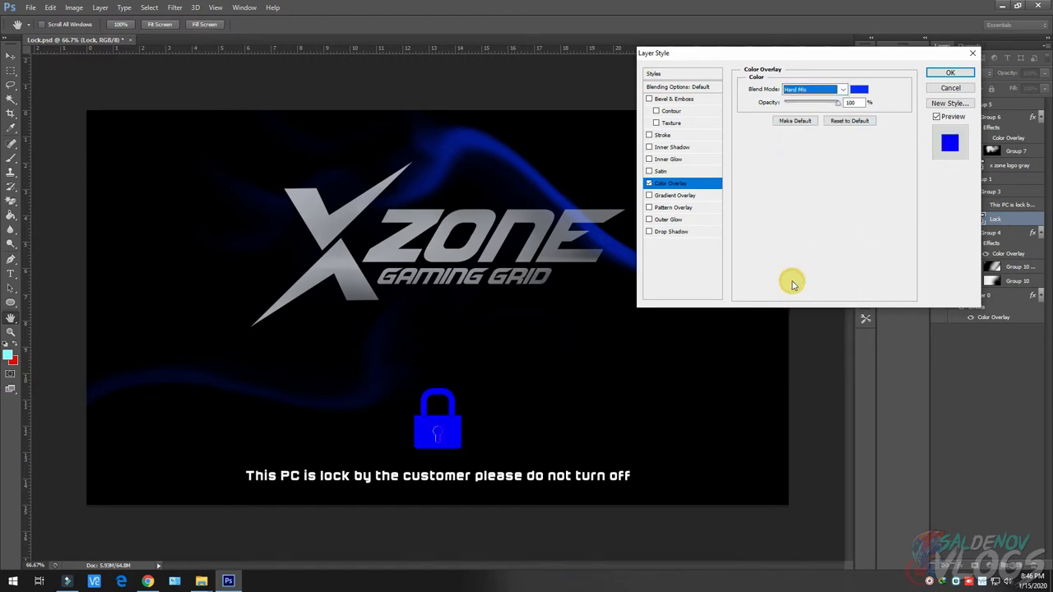
{"action": "key", "text": "Up"}
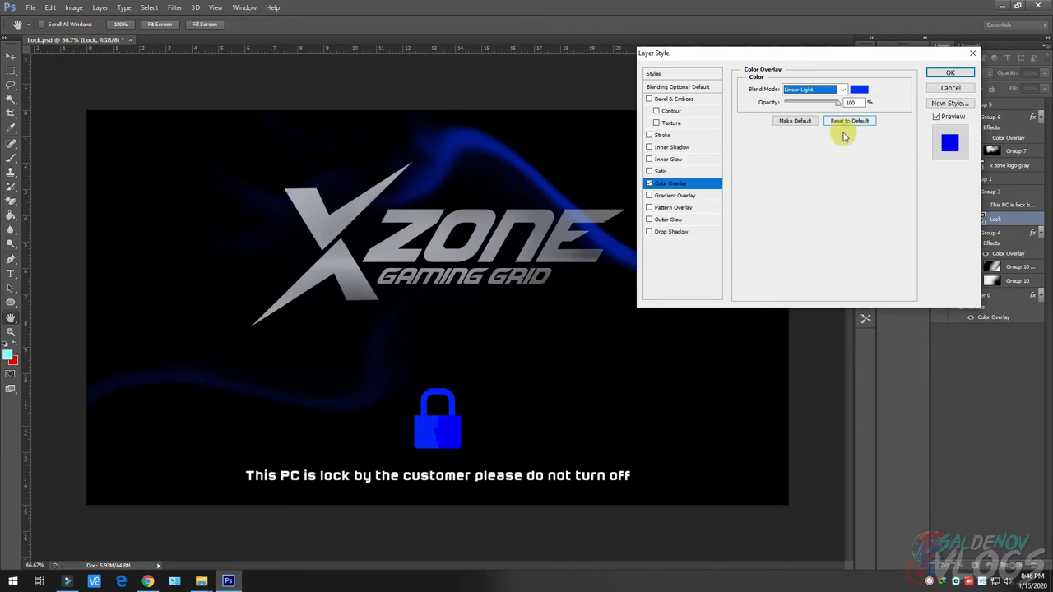
{"action": "left_click", "coordinate": [806, 89]}
{"action": "left_click", "coordinate": [806, 191]}
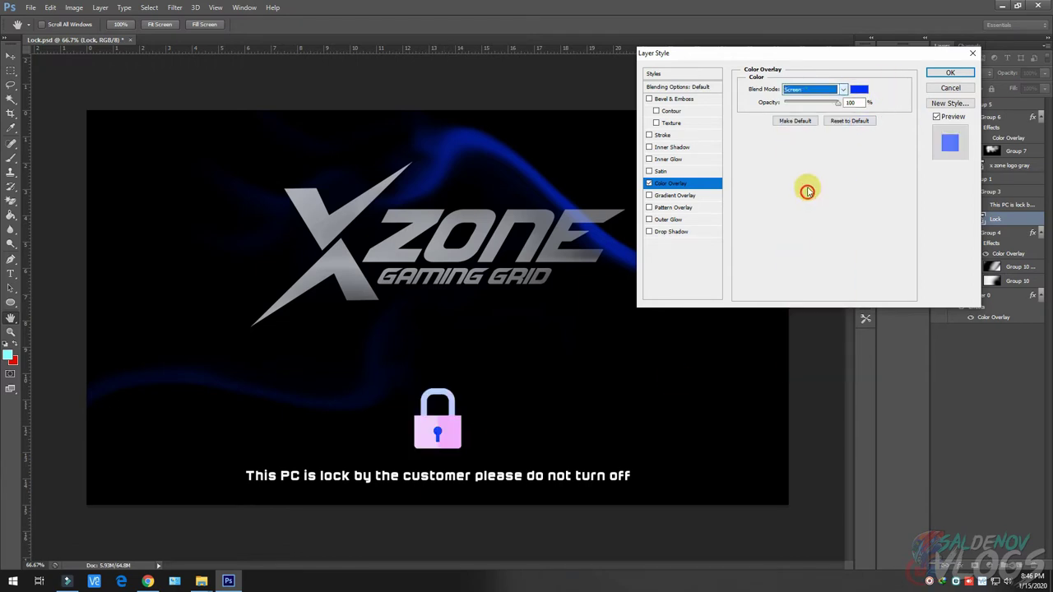
Set the blend mode of the Lock layer's Color Overlay to Darker Color and apply the layer style
{"action": "left_click", "coordinate": [810, 89]}
{"action": "left_click", "coordinate": [811, 157]}
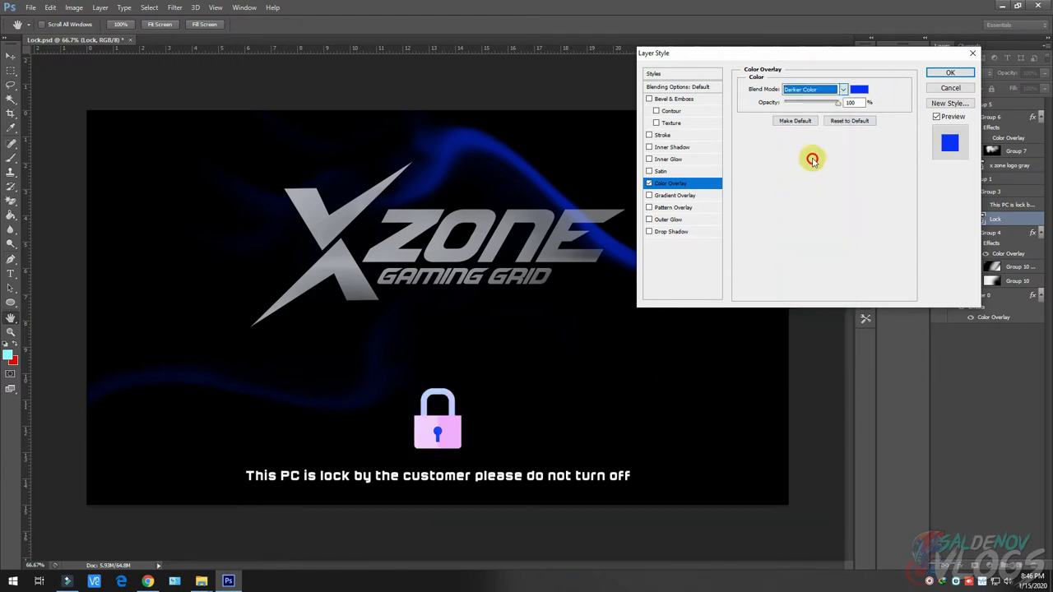
{"action": "left_click", "coordinate": [799, 90]}
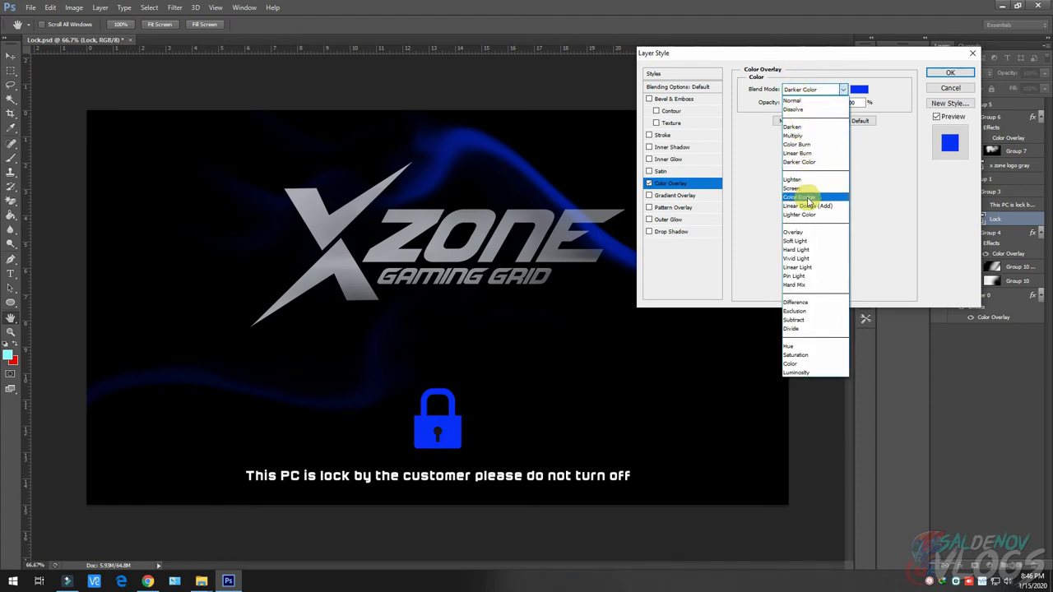
{"action": "left_click", "coordinate": [893, 91]}
{"action": "left_click", "coordinate": [948, 74]}
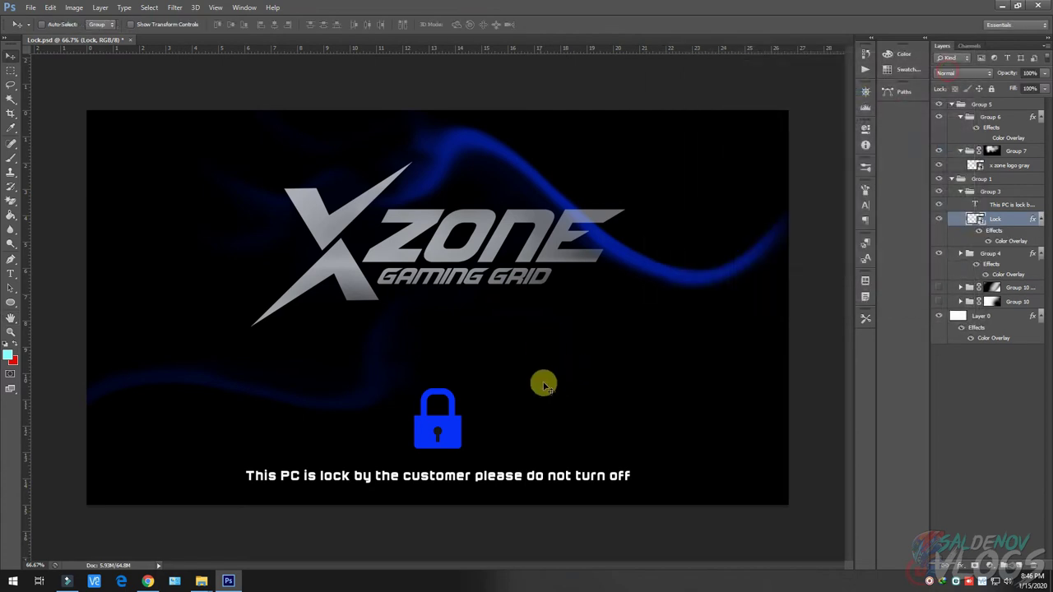
{"action": "left_click", "coordinate": [10, 269]}
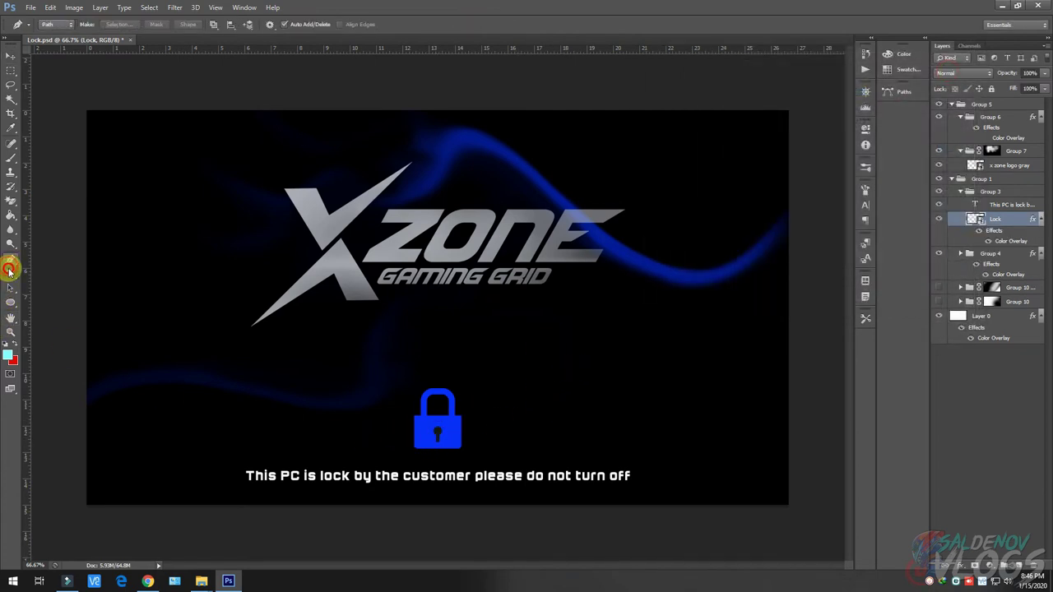
{"action": "key", "text": "t"}
{"action": "left_click_drag", "start_coordinate": [245, 476], "coordinate": [323, 481]}
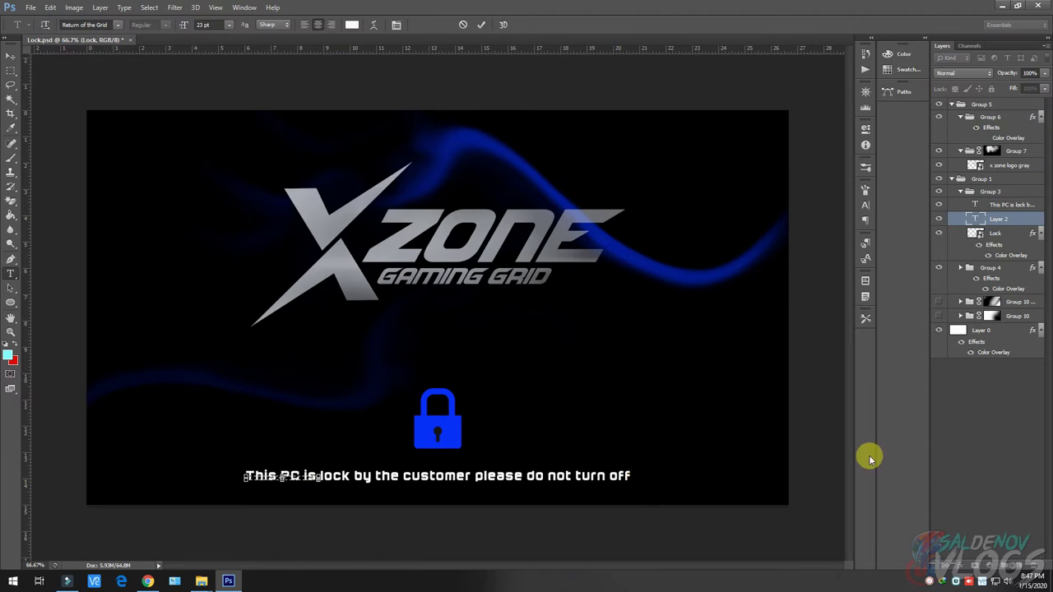
{"action": "left_click", "coordinate": [1036, 566]}
{"action": "left_click", "coordinate": [548, 211]}
Color the words "This PC is lock" in the message text blue with hex 0030ff
{"action": "left_click", "coordinate": [246, 477]}
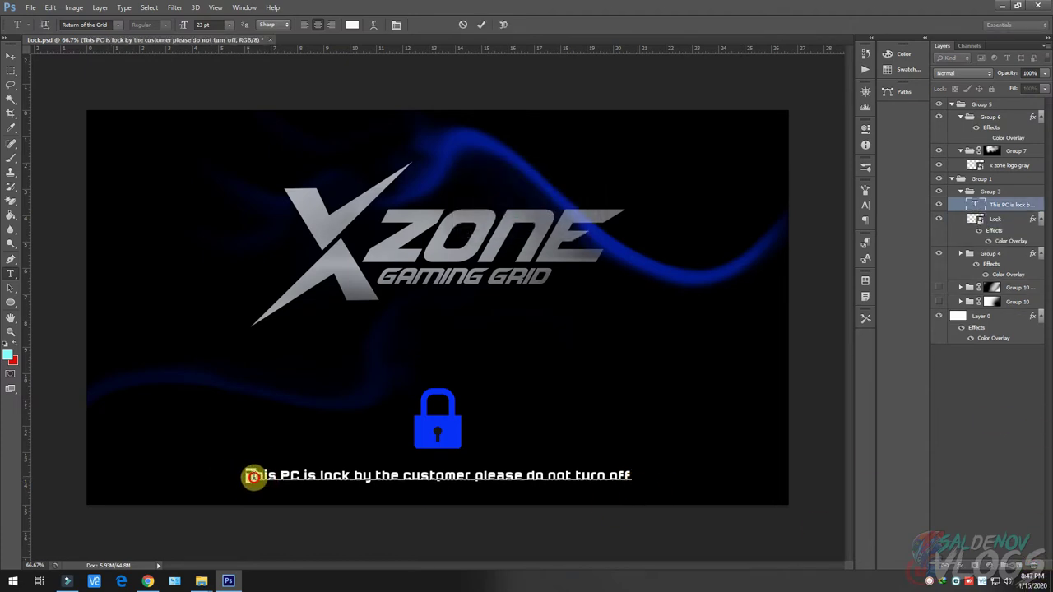
{"action": "left_click_drag", "start_coordinate": [253, 477], "coordinate": [347, 480]}
{"action": "left_click", "coordinate": [351, 24]}
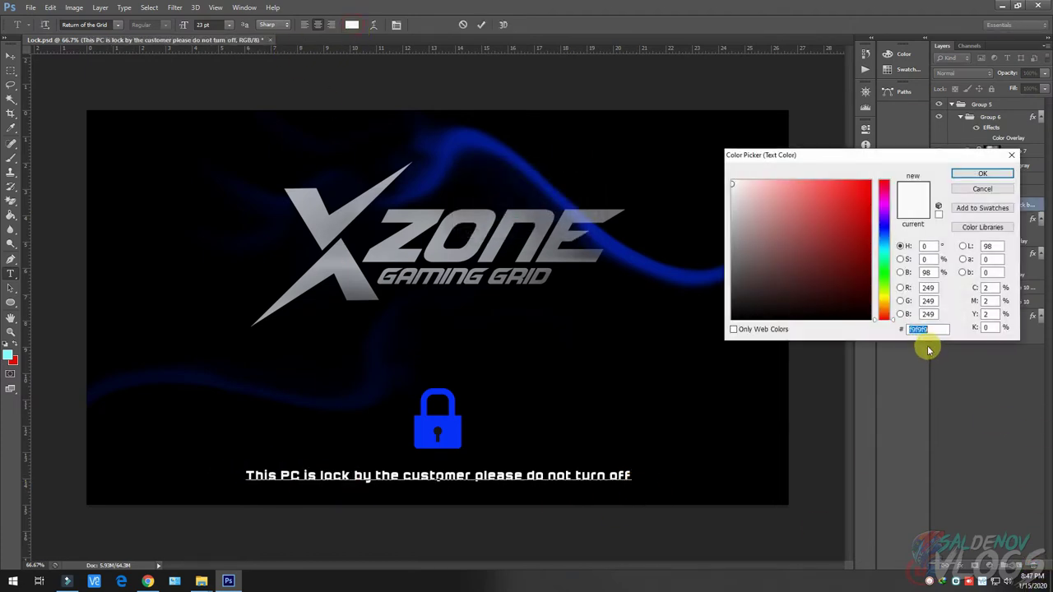
{"action": "double_click", "coordinate": [925, 329]}
{"action": "type", "text": "0030ff"}
{"action": "key", "text": "Return"}
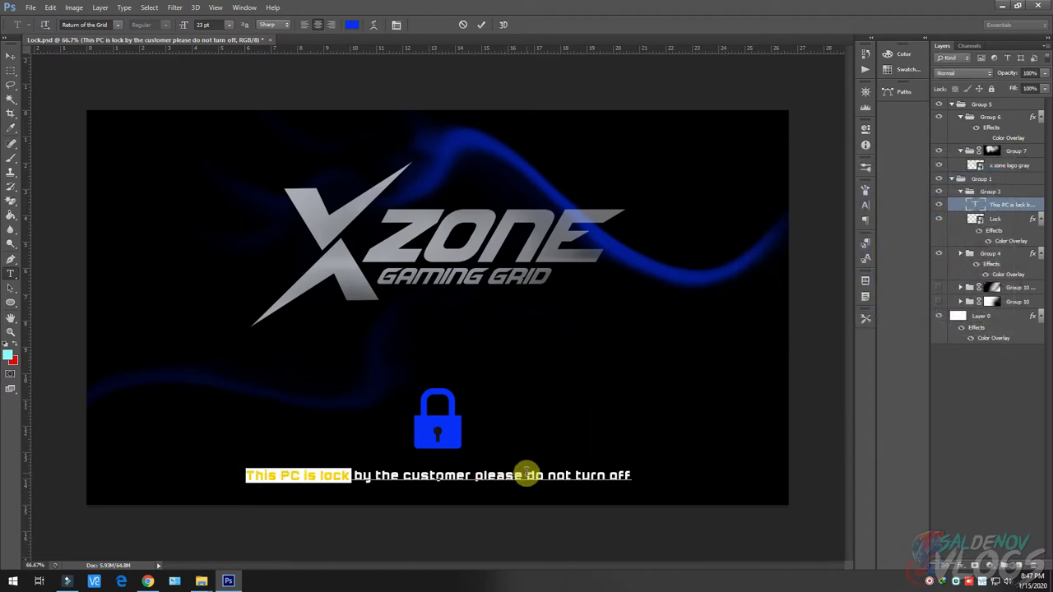
Color the words "do not turn off" in the message text with hex 0030ff and commit the text edit
{"action": "left_click_drag", "start_coordinate": [526, 475], "coordinate": [683, 480]}
{"action": "left_click", "coordinate": [351, 24]}
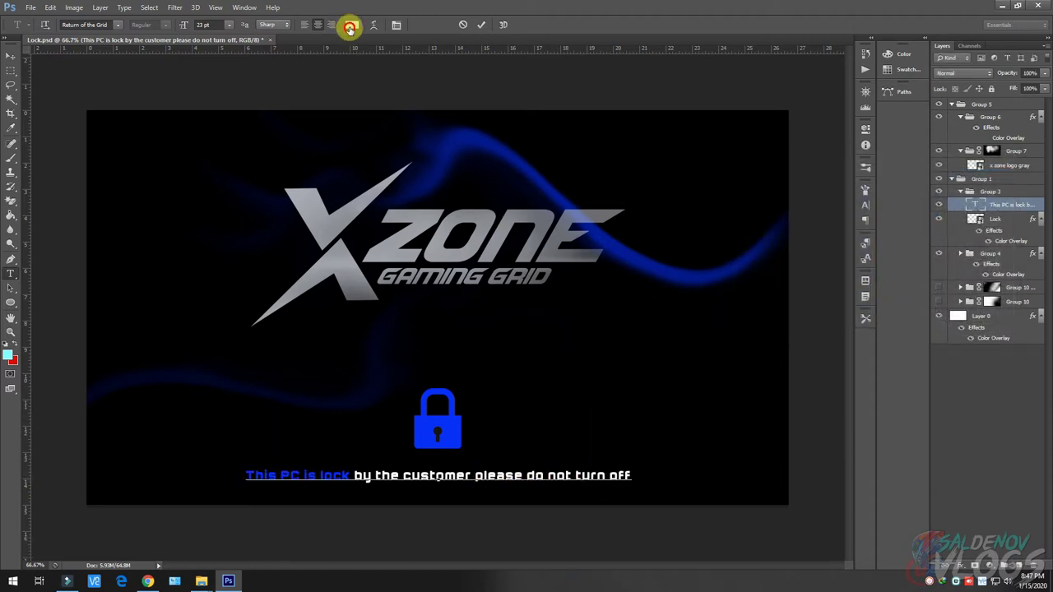
{"action": "right_click", "coordinate": [911, 329]}
{"action": "left_click", "coordinate": [935, 377]}
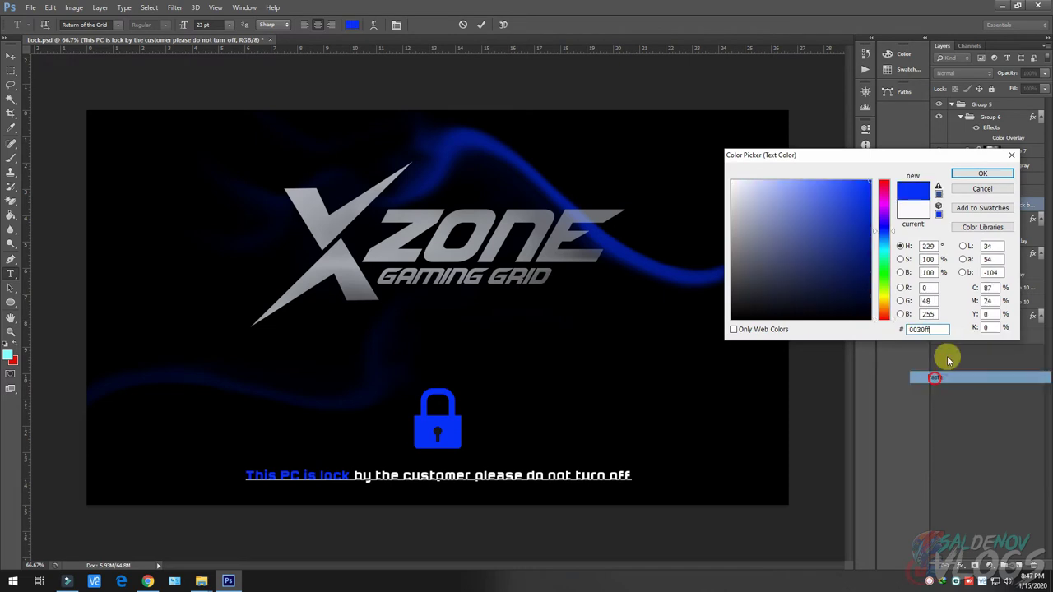
{"action": "left_click", "coordinate": [982, 173]}
{"action": "left_click", "coordinate": [12, 55]}
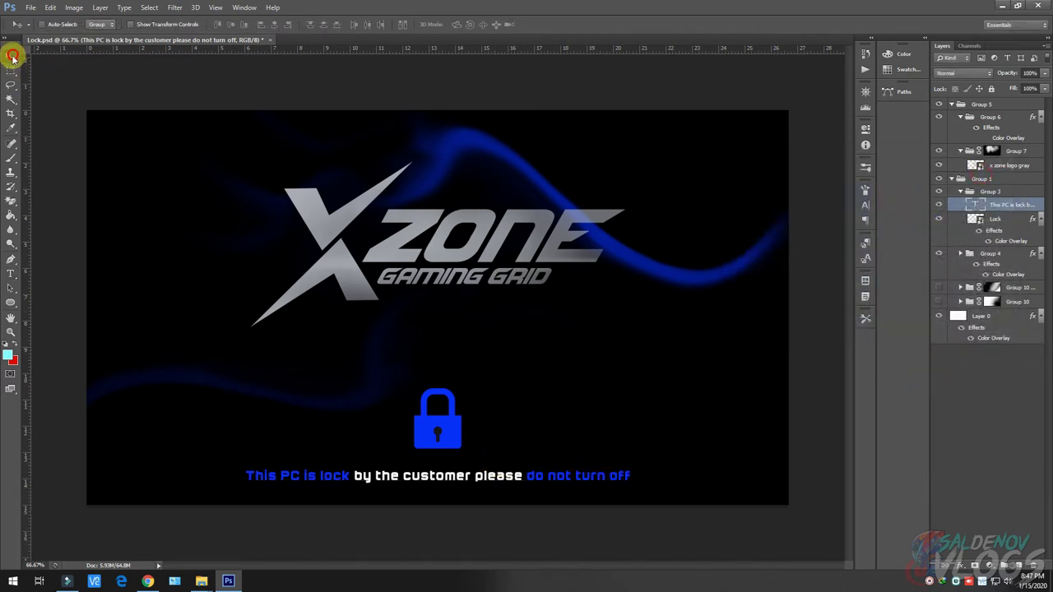
Save the document in Photoshop format over the existing Lock file in the Game Menu folder
{"action": "left_click", "coordinate": [30, 8]}
{"action": "left_click", "coordinate": [38, 139]}
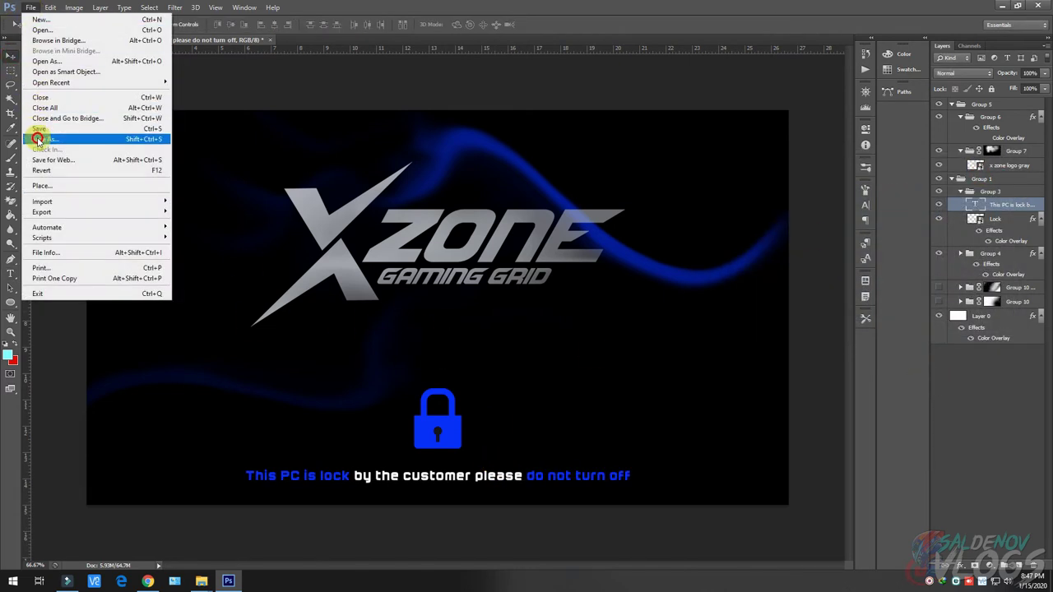
{"action": "left_click", "coordinate": [552, 236]}
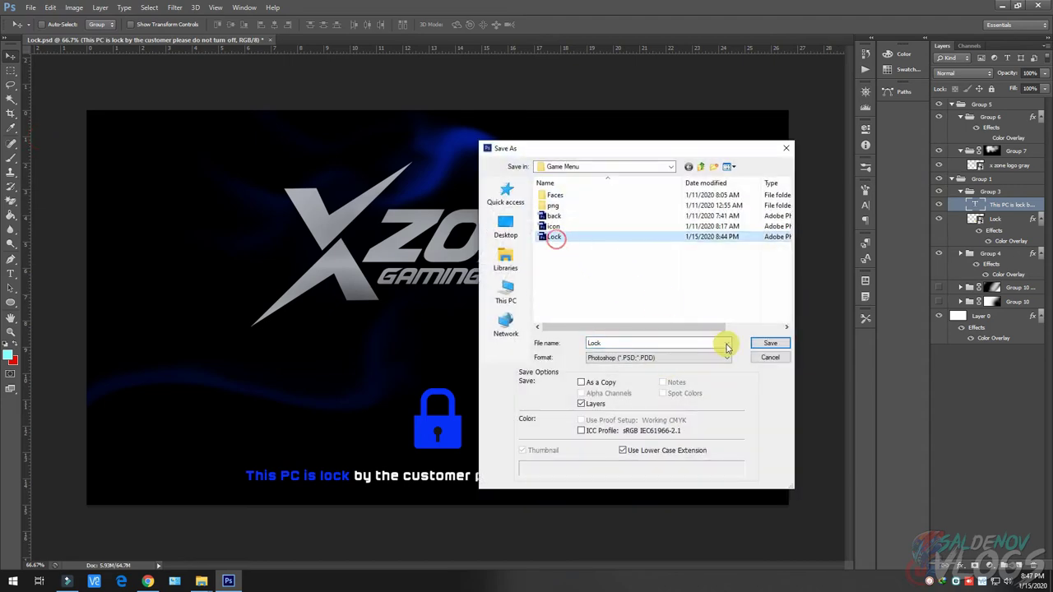
{"action": "left_click", "coordinate": [767, 343]}
{"action": "left_click", "coordinate": [526, 217]}
{"action": "key", "text": "Return"}
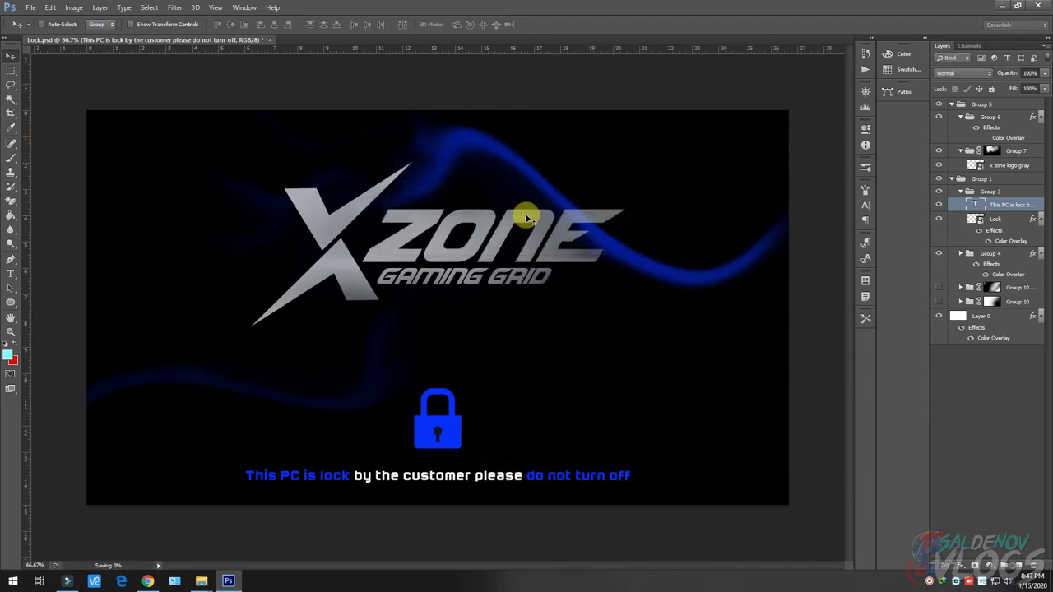
Set the x zone logo gray layer's opacity to 96% and save the document
{"action": "left_click", "coordinate": [1011, 165]}
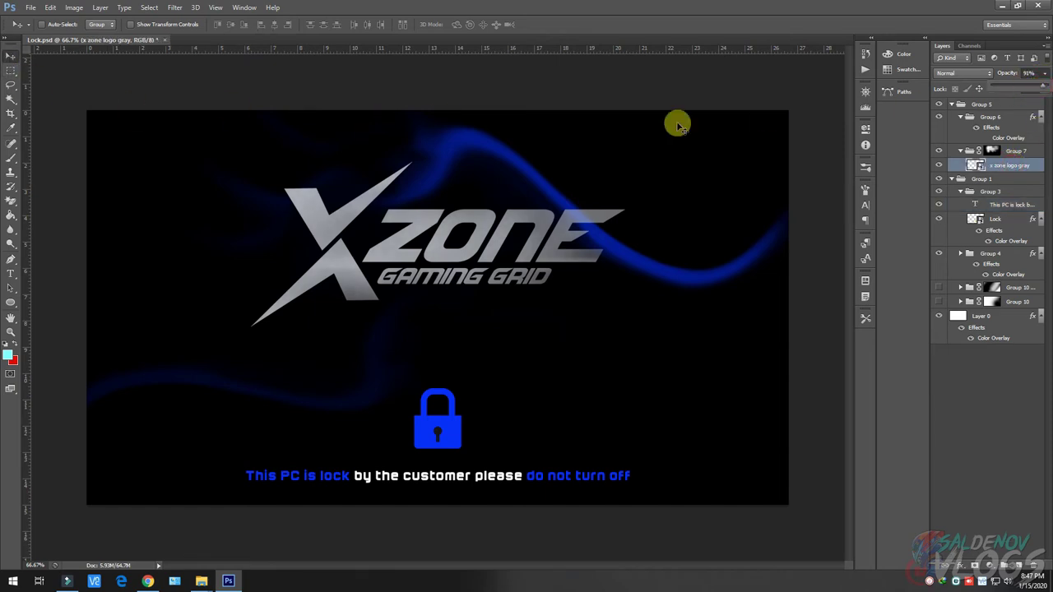
{"action": "left_click", "coordinate": [567, 241]}
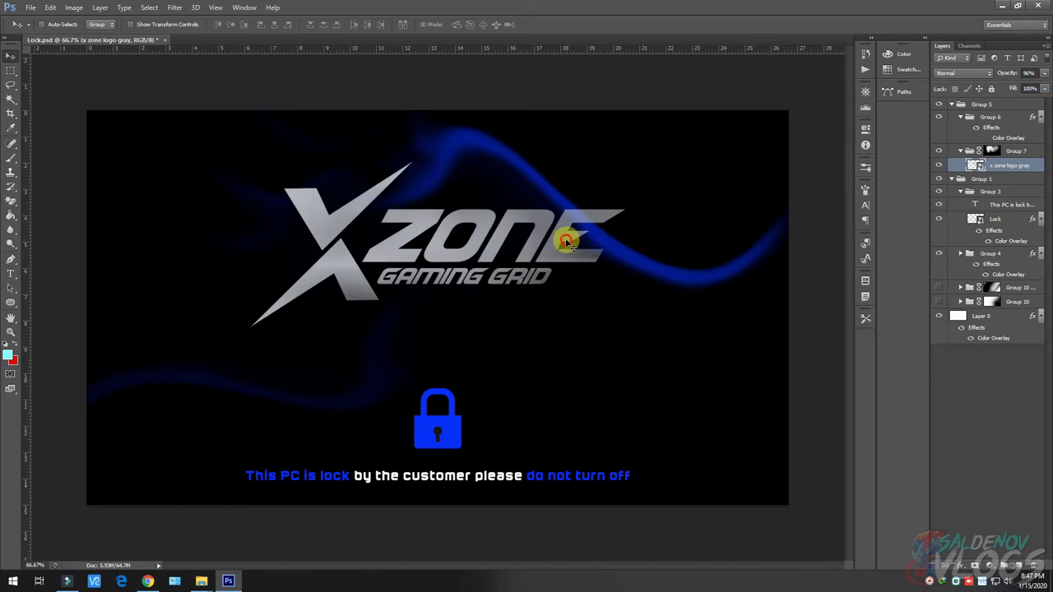
{"action": "left_click", "coordinate": [25, 6]}
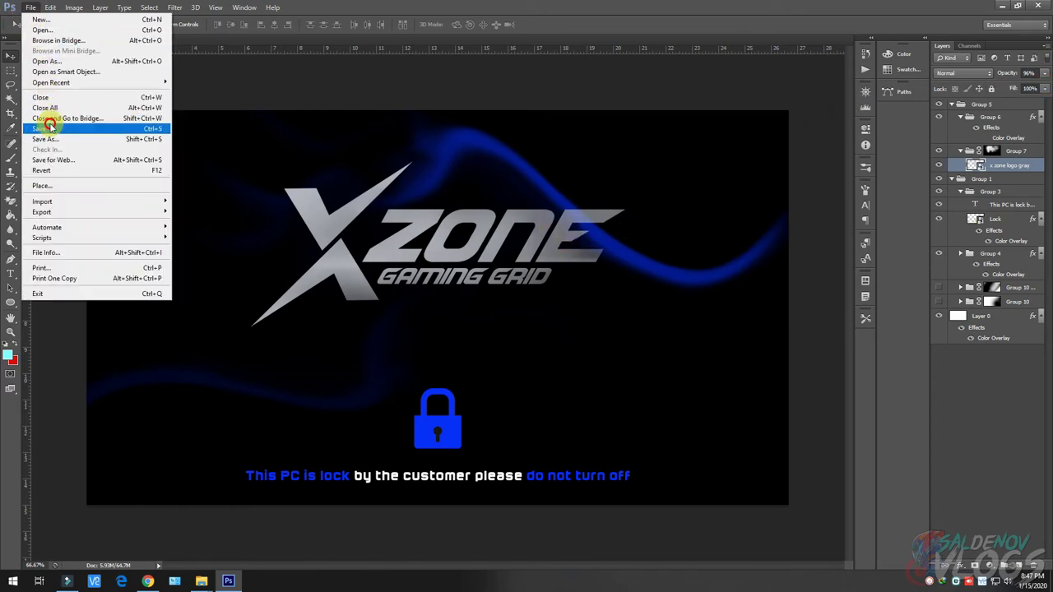
{"action": "left_click", "coordinate": [31, 7]}
Save a JPEG copy over the existing Lock image in the Game Menu folder at Maximum quality 12, Baseline ("Standard")
{"action": "left_click", "coordinate": [30, 7]}
{"action": "left_click", "coordinate": [58, 147]}
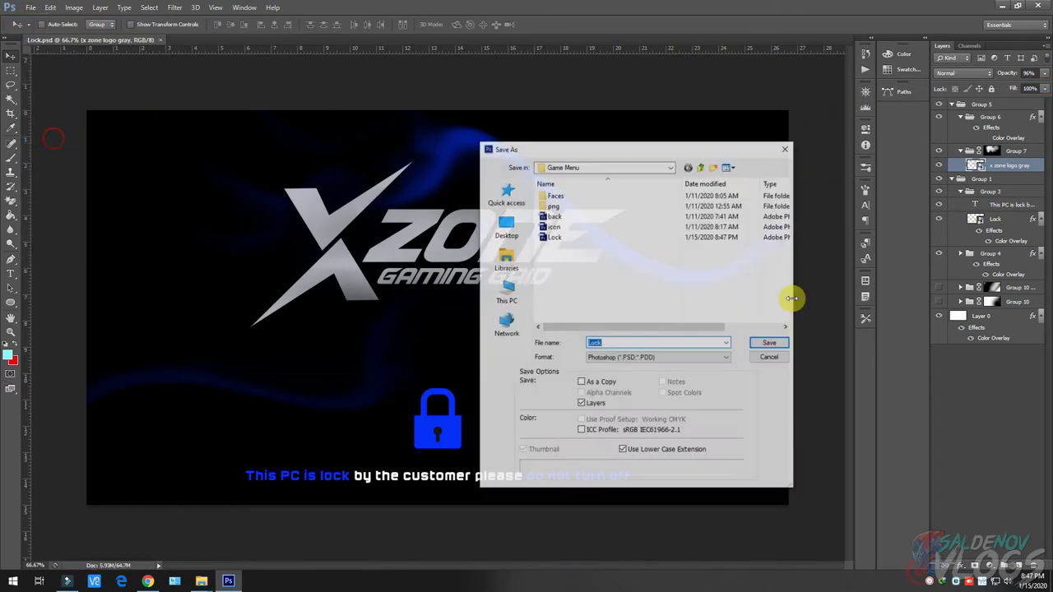
{"action": "left_click", "coordinate": [682, 358]}
{"action": "left_click", "coordinate": [682, 423]}
{"action": "left_click", "coordinate": [554, 225]}
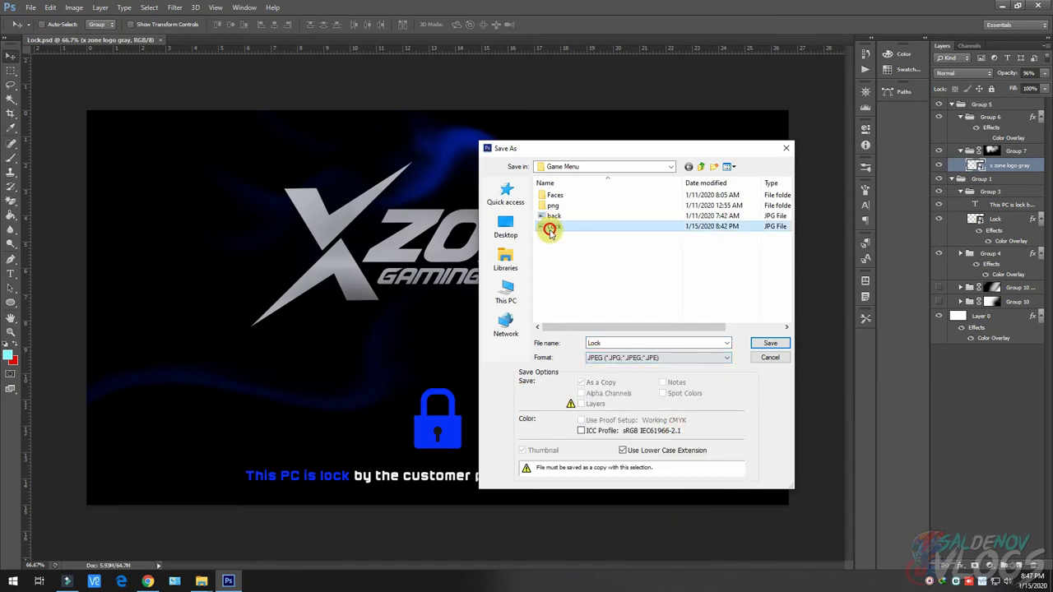
{"action": "left_click", "coordinate": [769, 343]}
{"action": "left_click", "coordinate": [542, 214]}
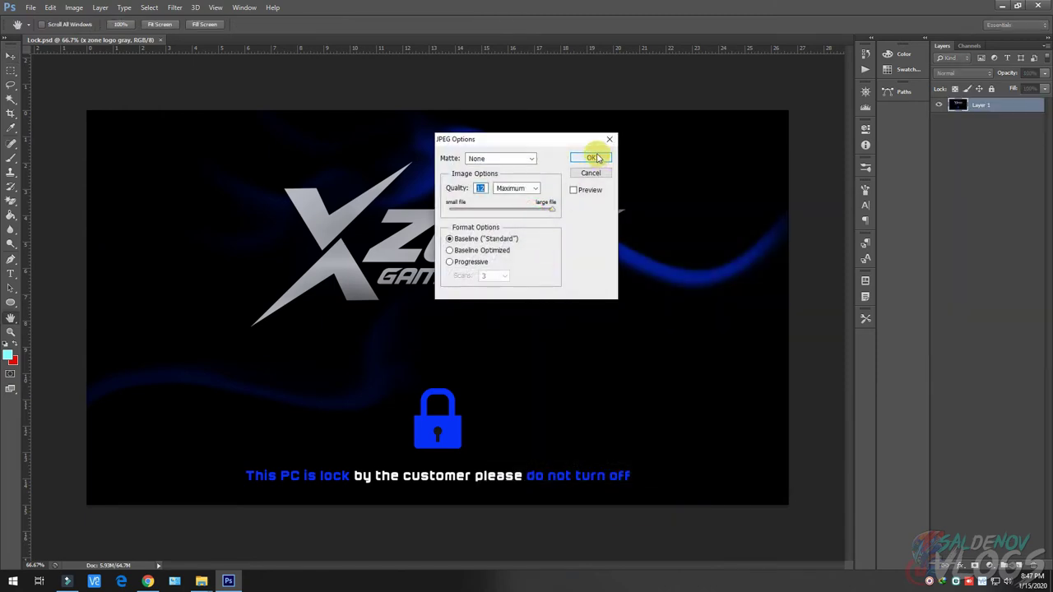
{"action": "left_click", "coordinate": [589, 158]}
Switch to File Explorer, open the Game Menu folder inside XZONE, and briefly launch the SyncExp application
{"action": "right_click", "coordinate": [329, 582]}
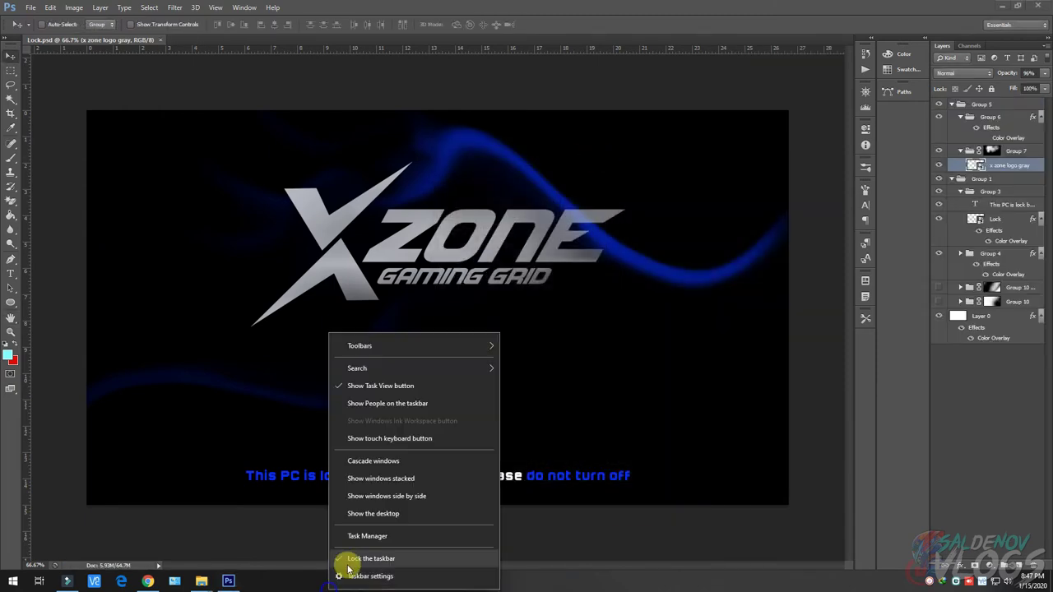
{"action": "left_click", "coordinate": [372, 513]}
{"action": "mouse_move", "coordinate": [205, 575]}
{"action": "left_click", "coordinate": [198, 553]}
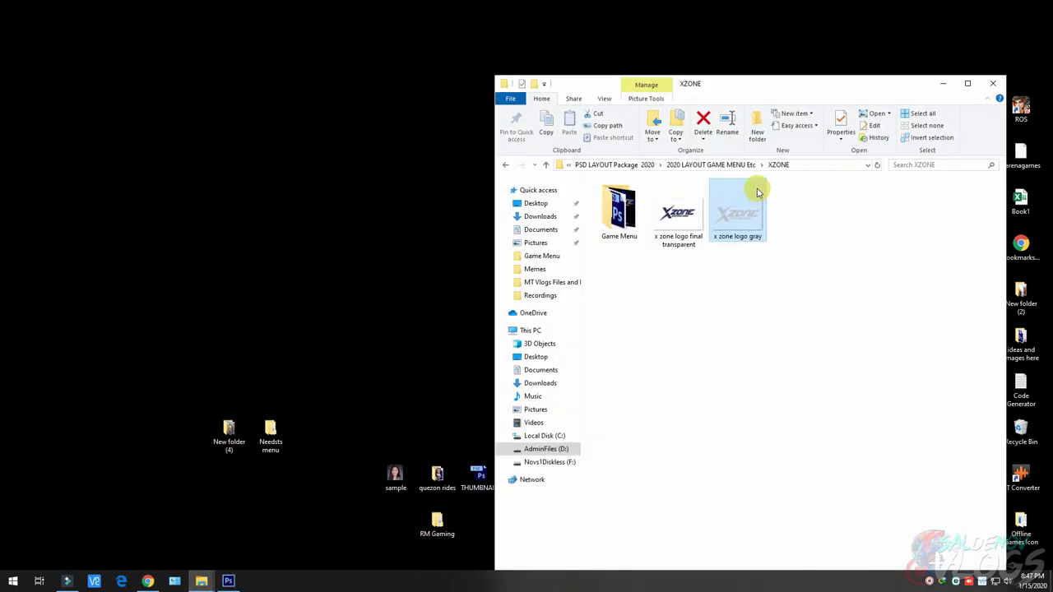
{"action": "double_click", "coordinate": [642, 199]}
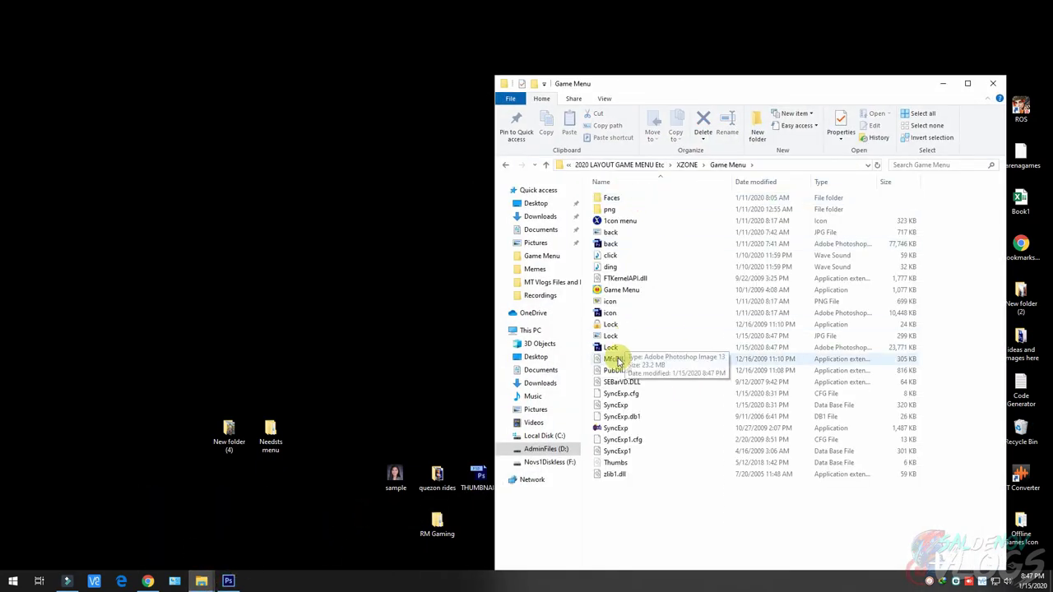
{"action": "double_click", "coordinate": [612, 428]}
{"action": "left_click", "coordinate": [754, 139]}
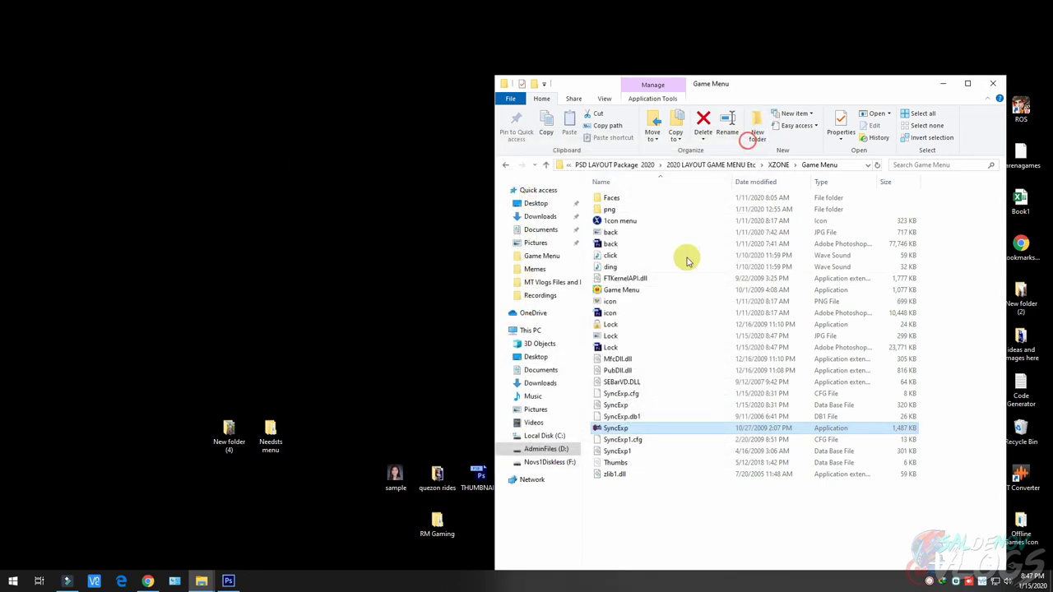
Test the lock screen by running the Lock application with a locker password, entered and retyped, and unlock it with that password
{"action": "double_click", "coordinate": [609, 324]}
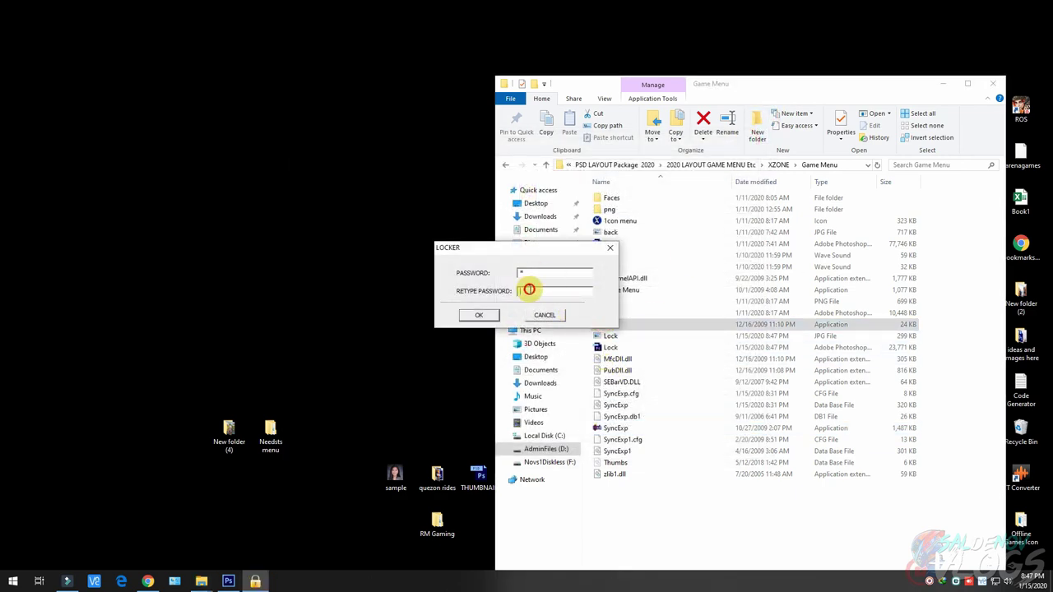
{"action": "left_click", "coordinate": [477, 316]}
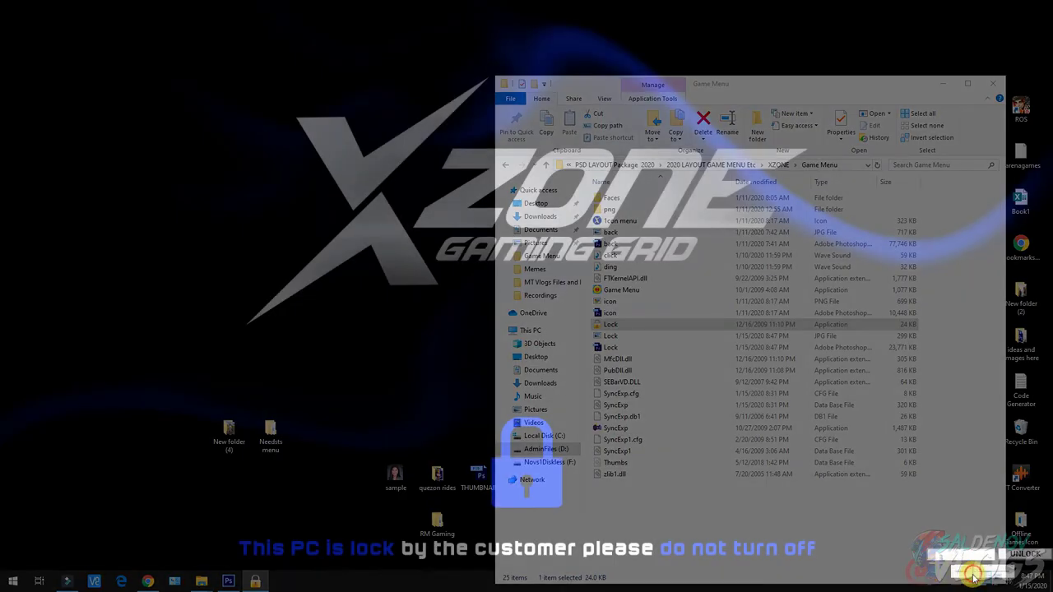
{"action": "left_click", "coordinate": [1018, 578]}
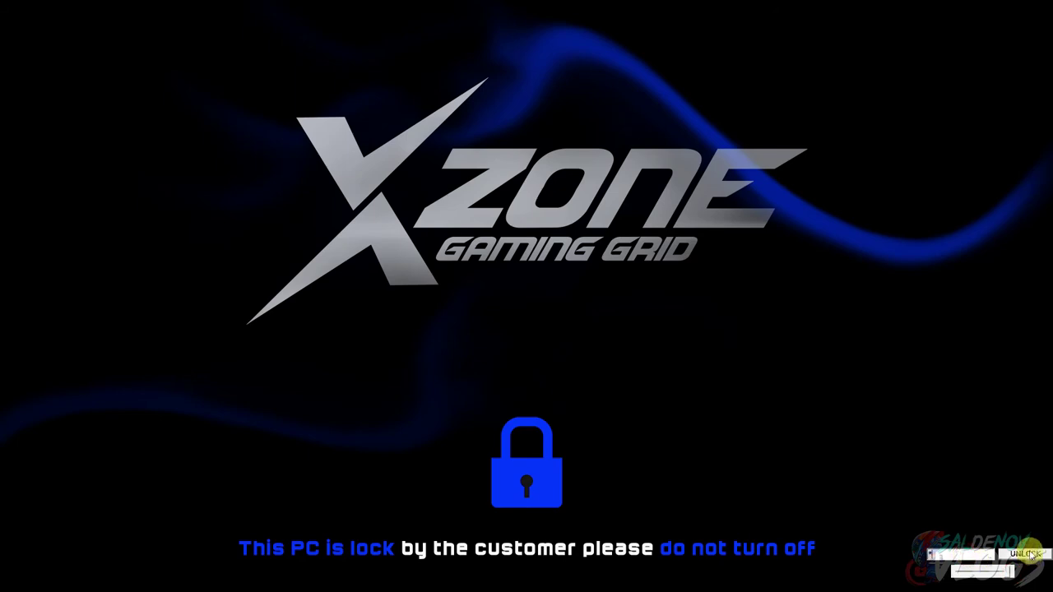
{"action": "left_click", "coordinate": [1025, 553]}
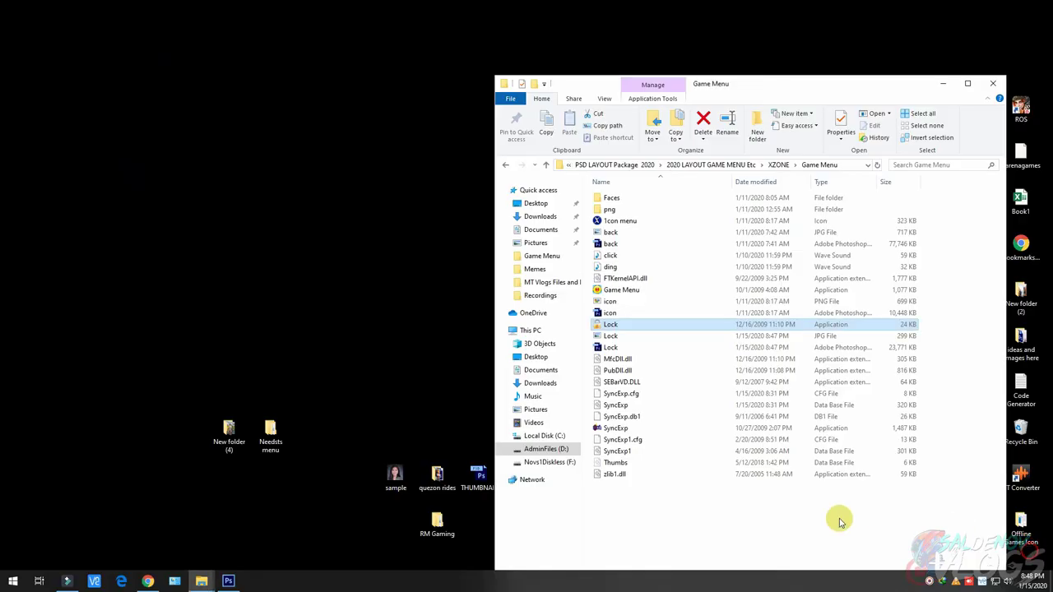
Open the Game Menu application to view its main menu, and exit it
{"action": "right_click", "coordinate": [611, 295]}
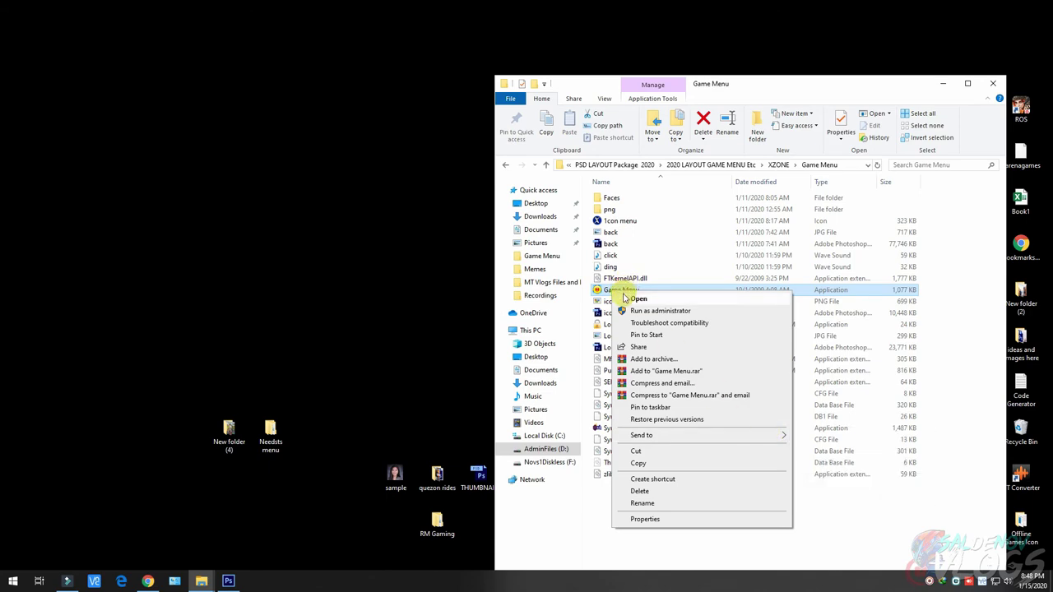
{"action": "left_click", "coordinate": [634, 298]}
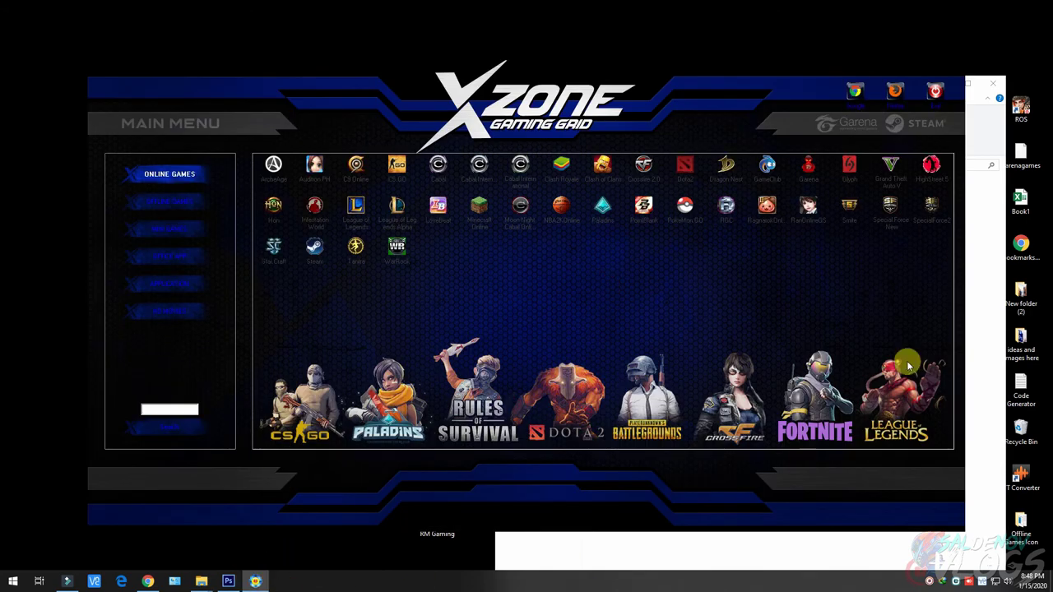
{"action": "left_click", "coordinate": [938, 90]}
Create a desktop shortcut to the Game Menu application, copy the 1con menu icon file, and minimize the folder window
{"action": "right_click", "coordinate": [601, 290]}
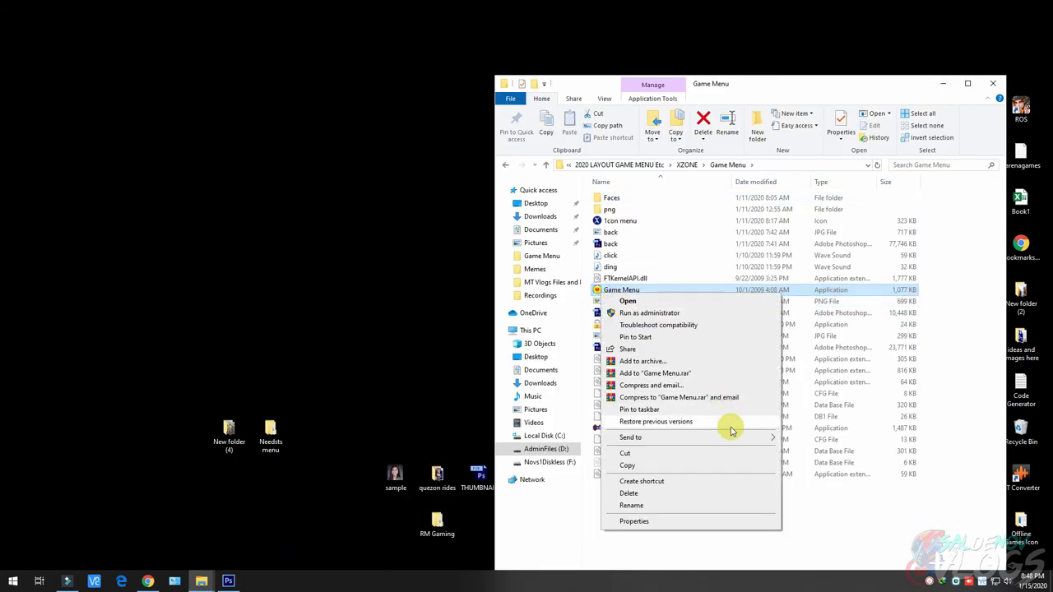
{"action": "mouse_move", "coordinate": [740, 437]}
{"action": "left_click", "coordinate": [822, 462]}
{"action": "right_click", "coordinate": [605, 220]}
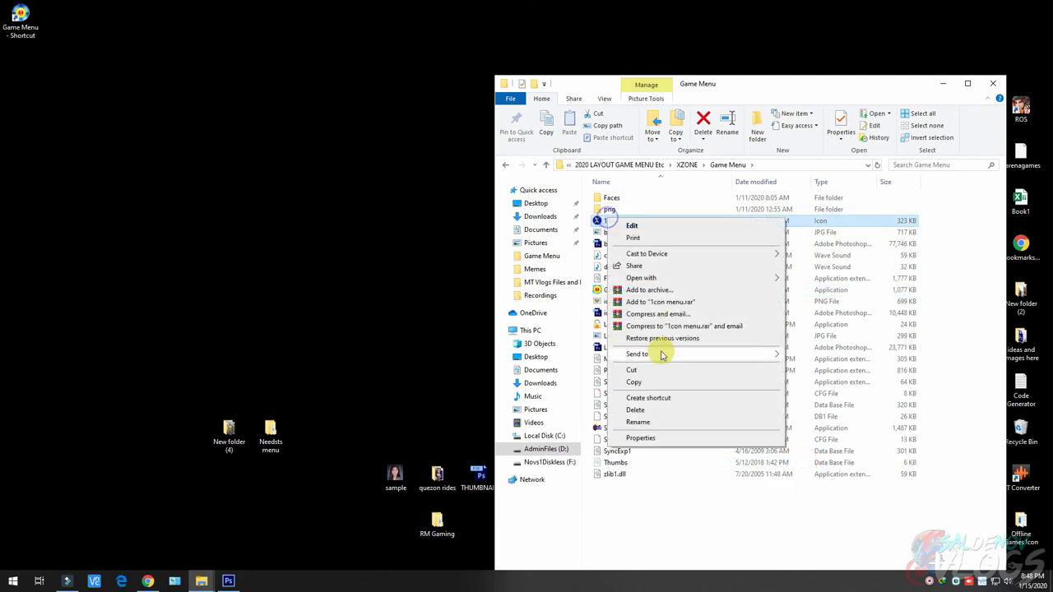
{"action": "left_click", "coordinate": [638, 383]}
{"action": "left_click", "coordinate": [940, 88]}
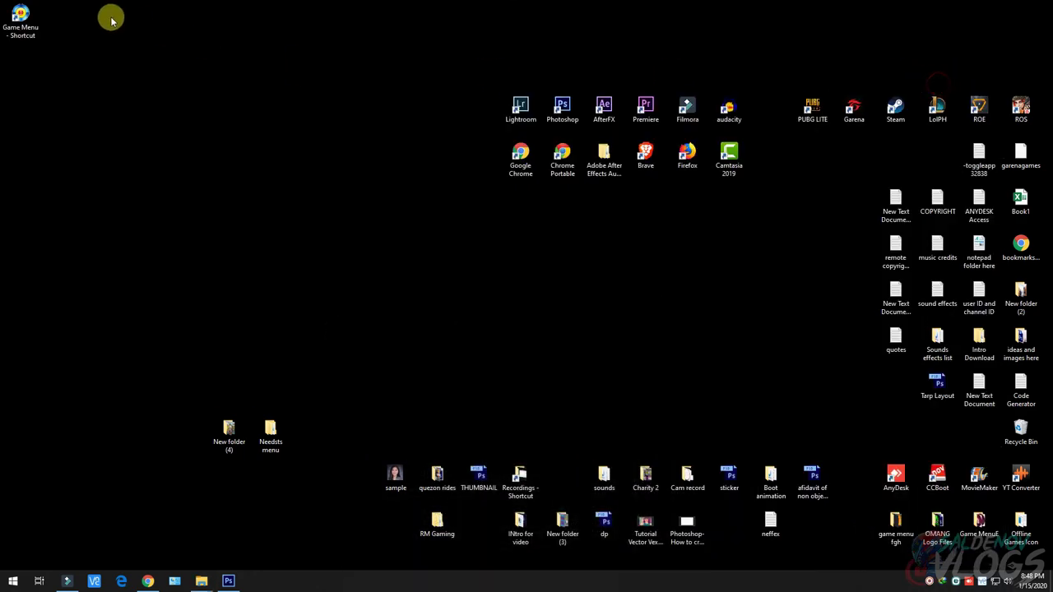
Move the Game Menu shortcut into the empty desktop area above New folder (4) and rename it XZone Menu
{"action": "left_click_drag", "start_coordinate": [21, 15], "coordinate": [191, 198]}
{"action": "right_click", "coordinate": [193, 195]}
{"action": "left_click", "coordinate": [230, 419]}
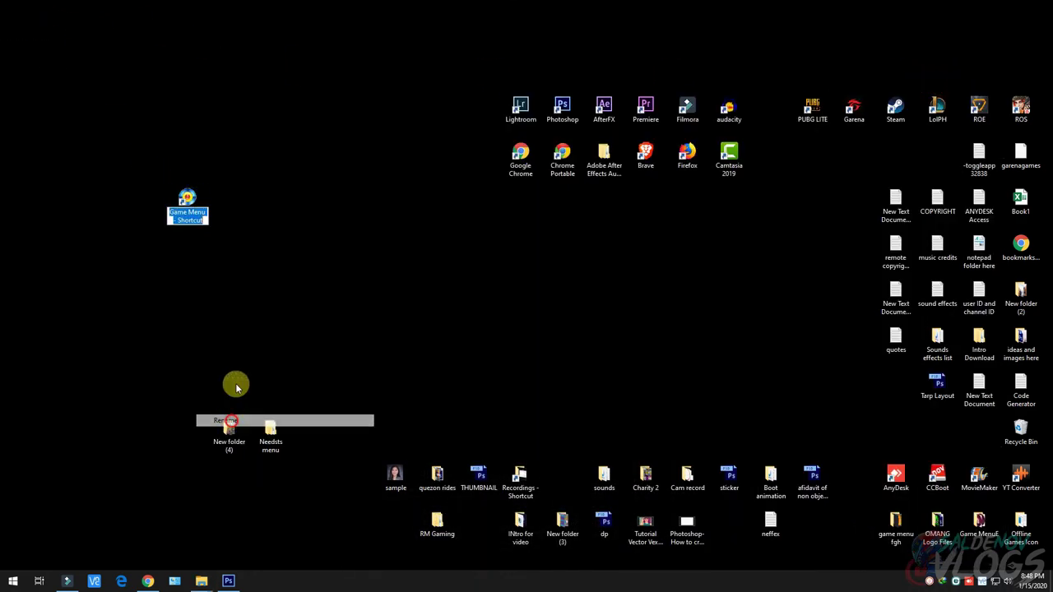
{"action": "key", "text": "BackSpace"}
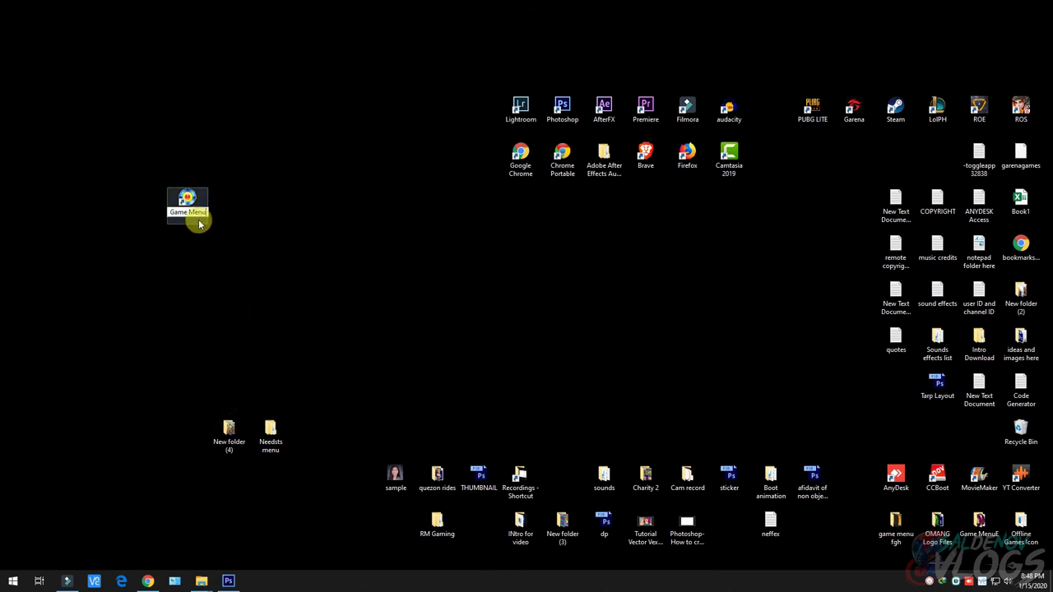
{"action": "left_click_drag", "start_coordinate": [189, 212], "coordinate": [134, 212]}
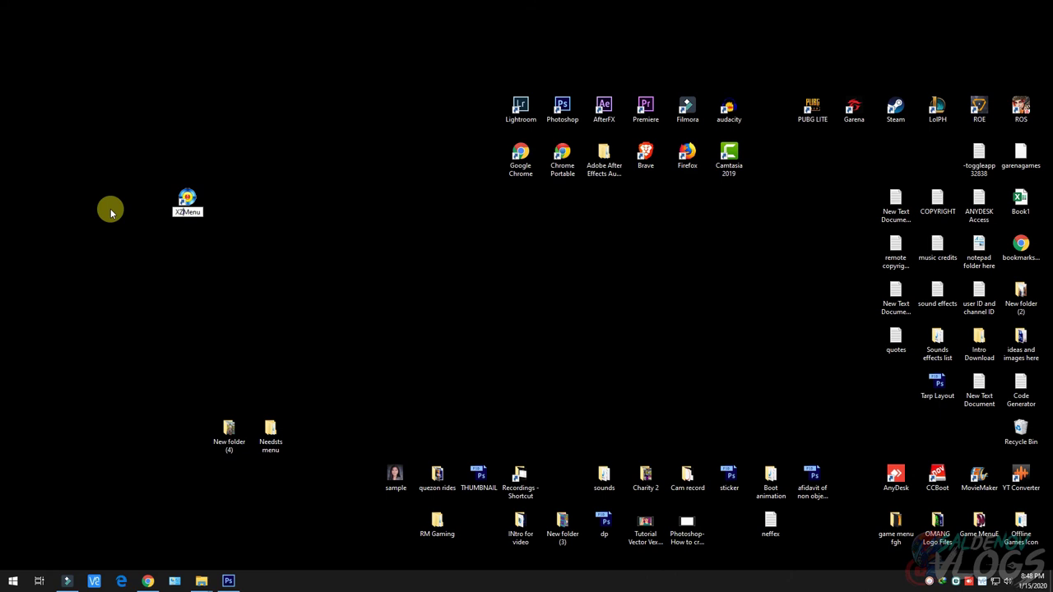
{"action": "key", "text": "Return"}
Change the XZone Menu shortcut's icon to the copied 1con menu icon and apply the properties
{"action": "right_click", "coordinate": [197, 196]}
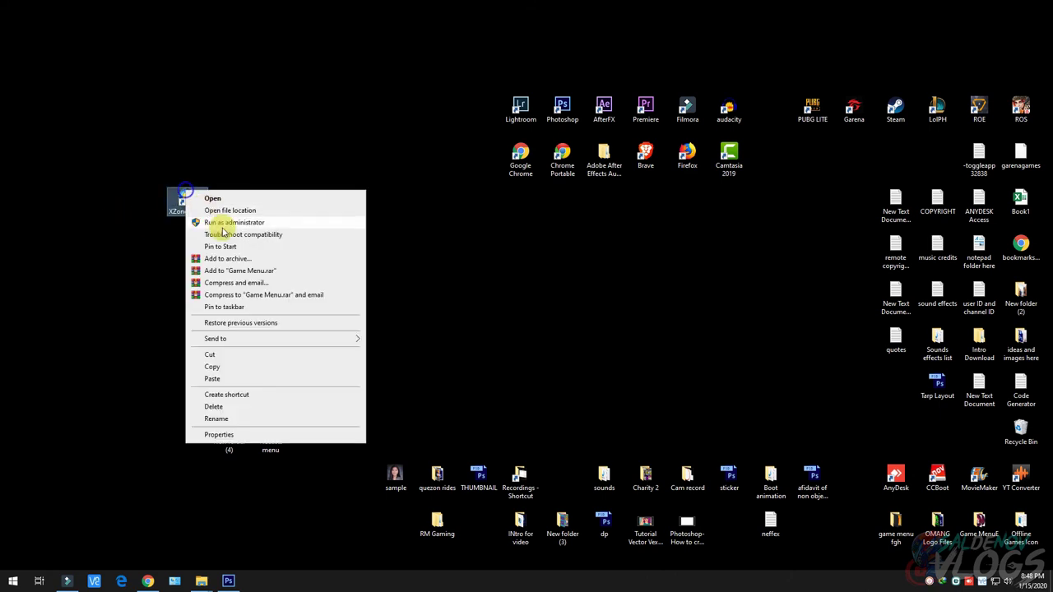
{"action": "left_click", "coordinate": [212, 430]}
{"action": "left_click", "coordinate": [294, 389]}
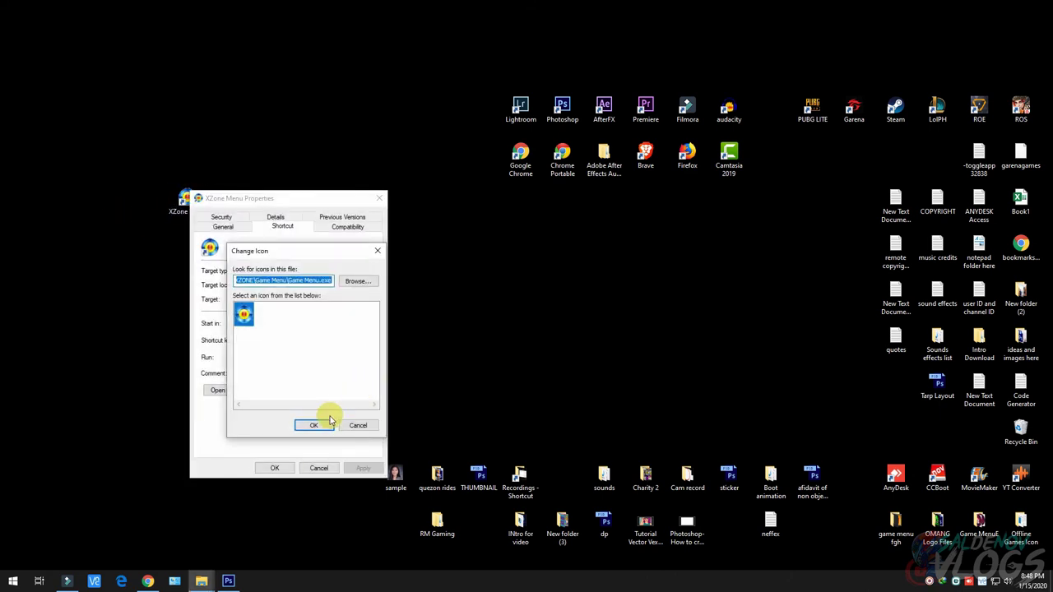
{"action": "key", "text": "ctrl+v"}
{"action": "left_click", "coordinate": [324, 422]}
{"action": "left_click", "coordinate": [326, 420]}
{"action": "left_click", "coordinate": [363, 468]}
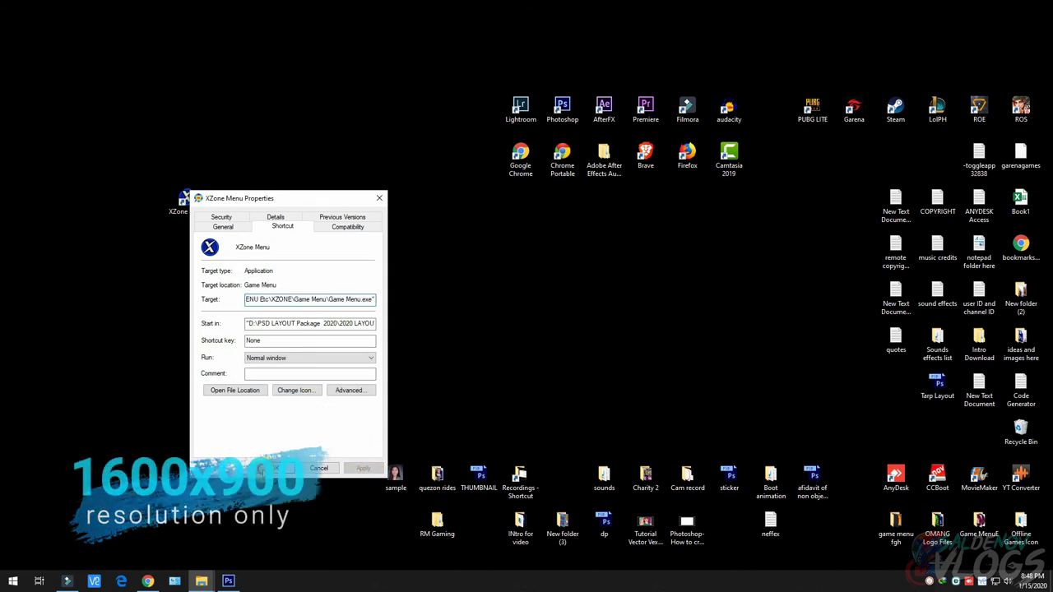
{"action": "left_click", "coordinate": [274, 468]}
Launch XZone Menu from the desktop, reposition its window, and look through its categories, including Mini Games, Office App, Application and Online Games
{"action": "double_click", "coordinate": [199, 206]}
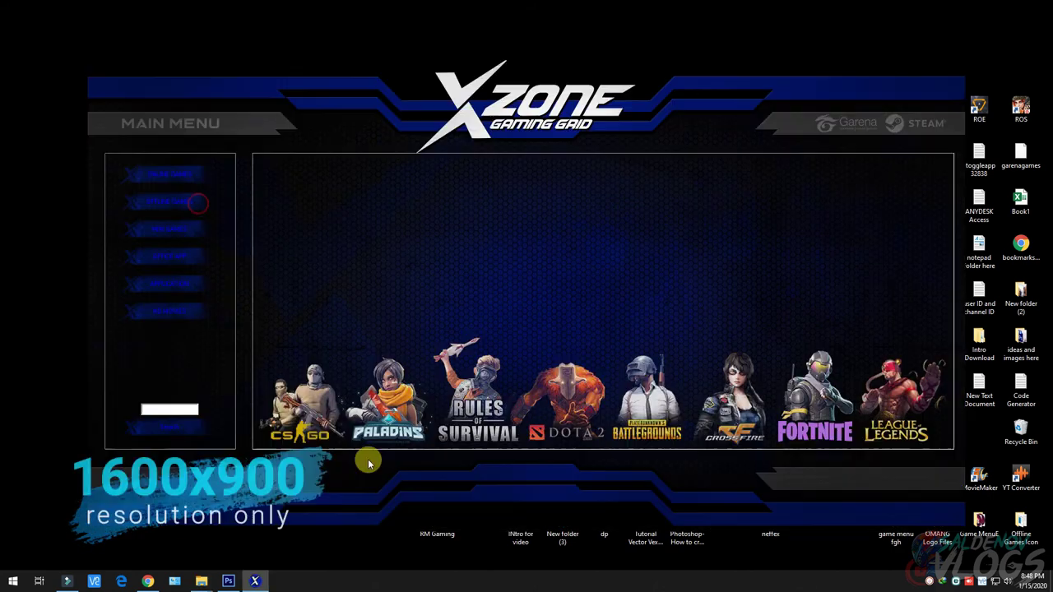
{"action": "left_click_drag", "start_coordinate": [790, 66], "coordinate": [699, 85]}
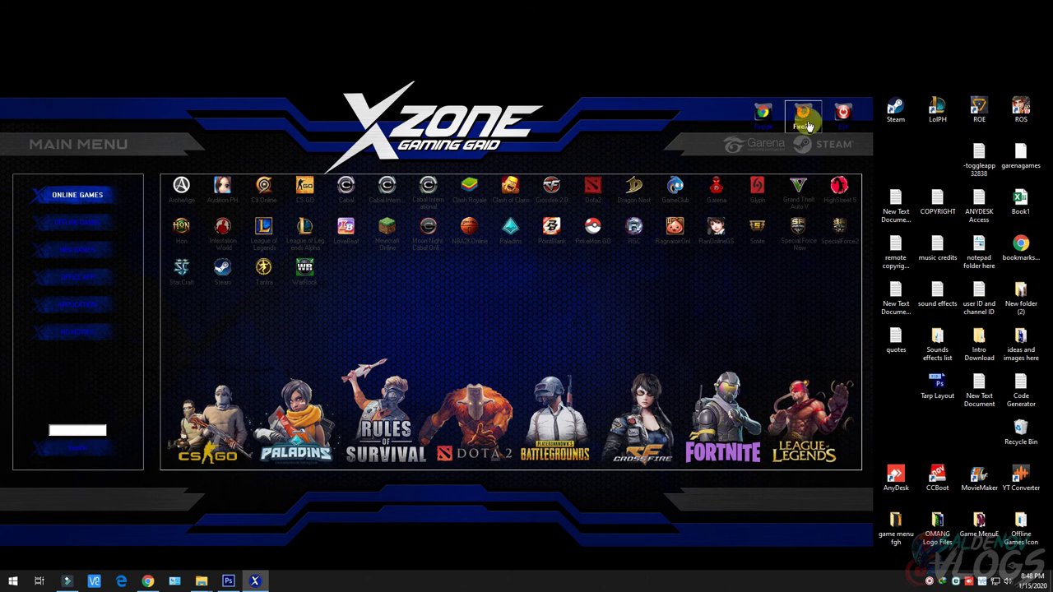
{"action": "left_click", "coordinate": [97, 222]}
{"action": "left_click", "coordinate": [83, 253]}
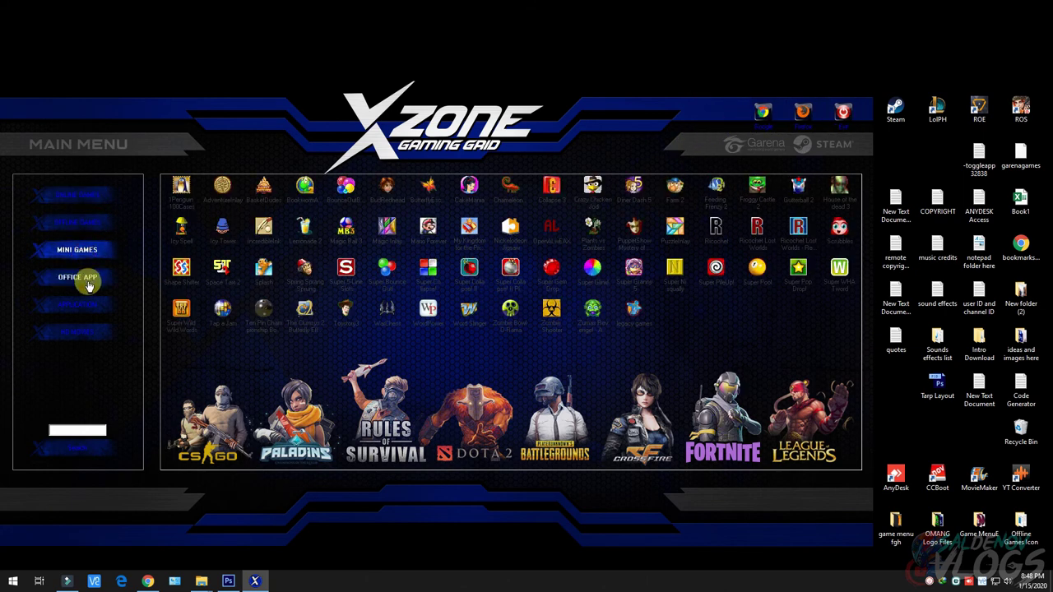
{"action": "left_click", "coordinate": [86, 281]}
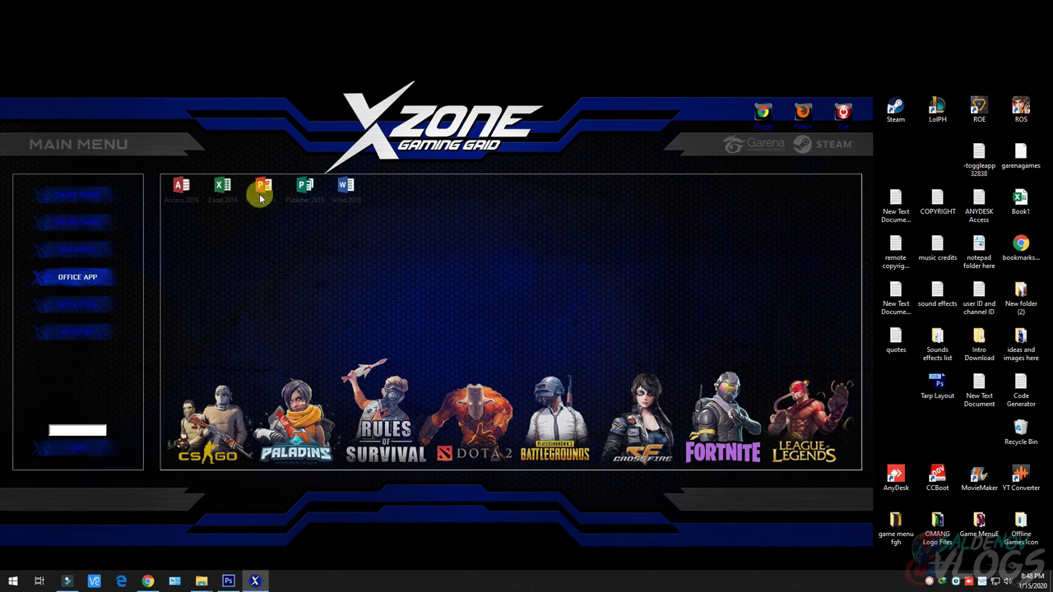
{"action": "left_click", "coordinate": [97, 300]}
{"action": "left_click", "coordinate": [89, 321]}
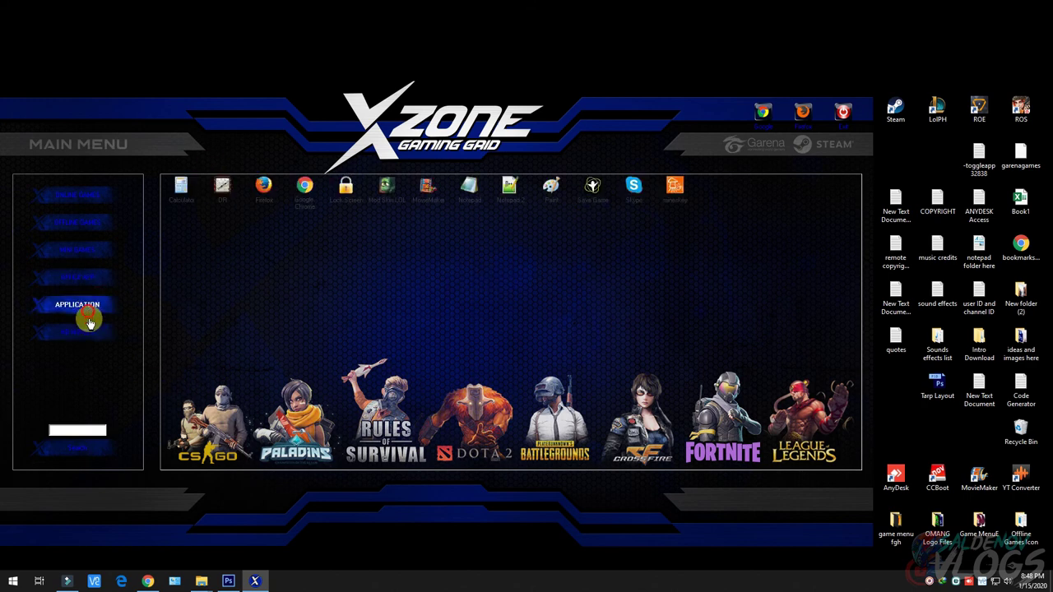
{"action": "left_click", "coordinate": [78, 195]}
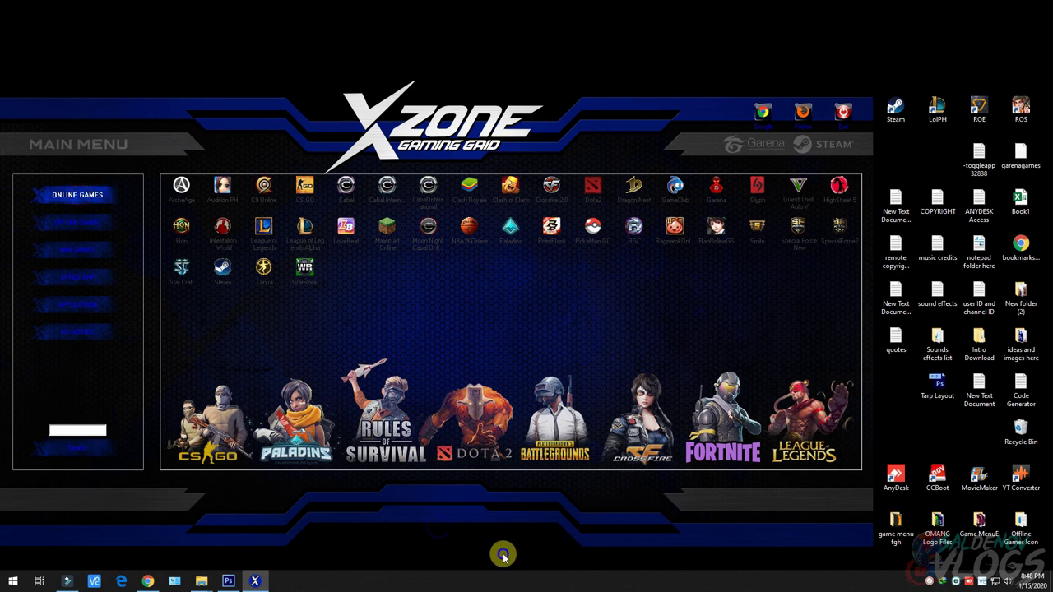
Minimize the XZone Menu window to examine the shortcut's icon, and refresh the desktop
{"action": "right_click", "coordinate": [504, 556]}
{"action": "left_click", "coordinate": [526, 448]}
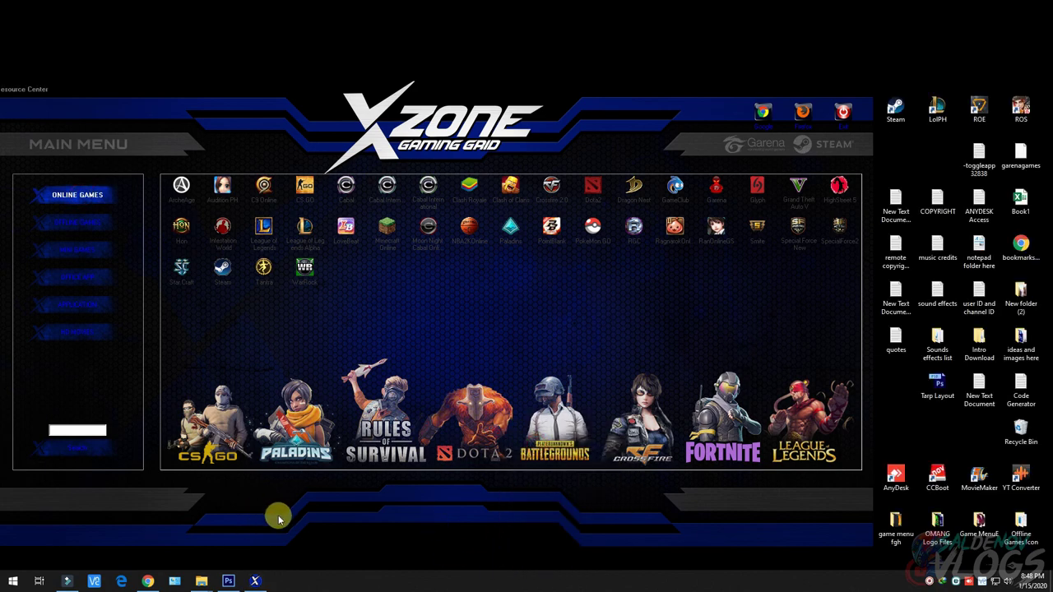
{"action": "left_click", "coordinate": [256, 583]}
{"action": "left_click", "coordinate": [256, 583]}
{"action": "left_click", "coordinate": [257, 584]}
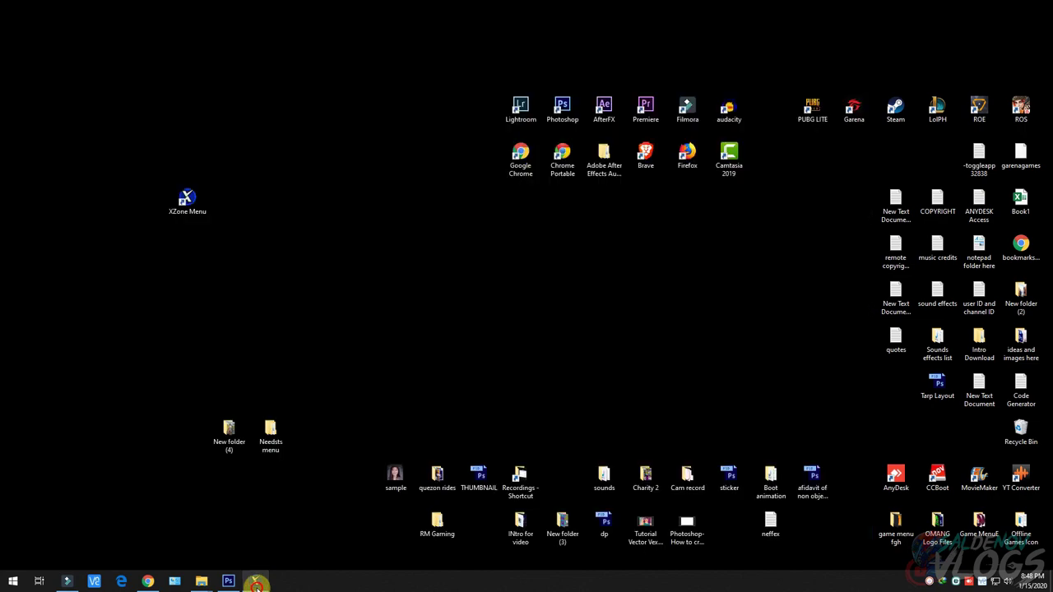
{"action": "left_click_drag", "start_coordinate": [231, 119], "coordinate": [156, 283]}
{"action": "right_click", "coordinate": [313, 209]}
{"action": "left_click", "coordinate": [341, 238]}
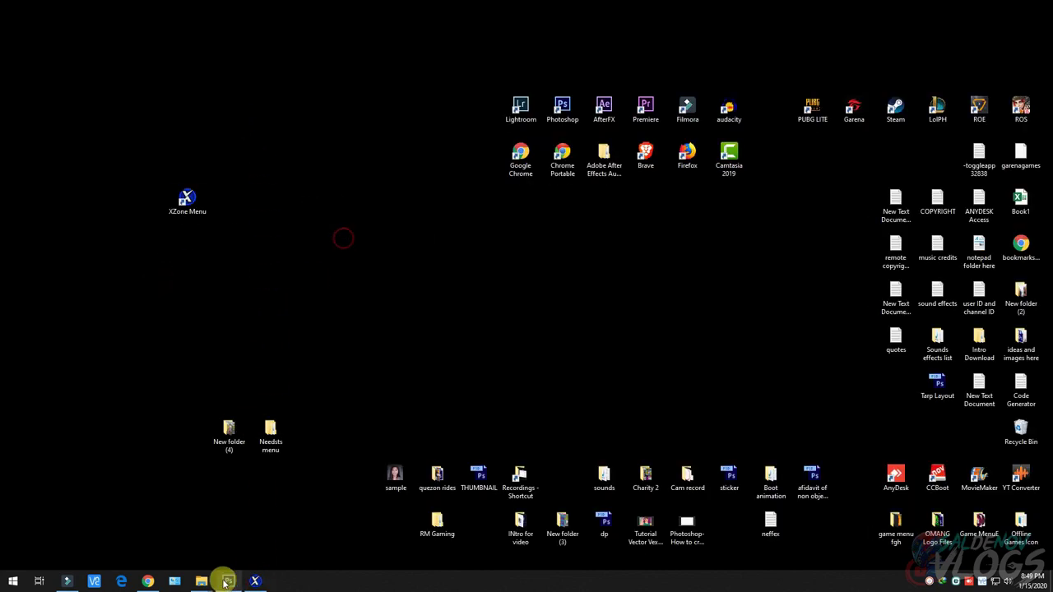
Close Photoshop and the running XZone Menu application
{"action": "left_click", "coordinate": [228, 582]}
{"action": "left_click", "coordinate": [1038, 6]}
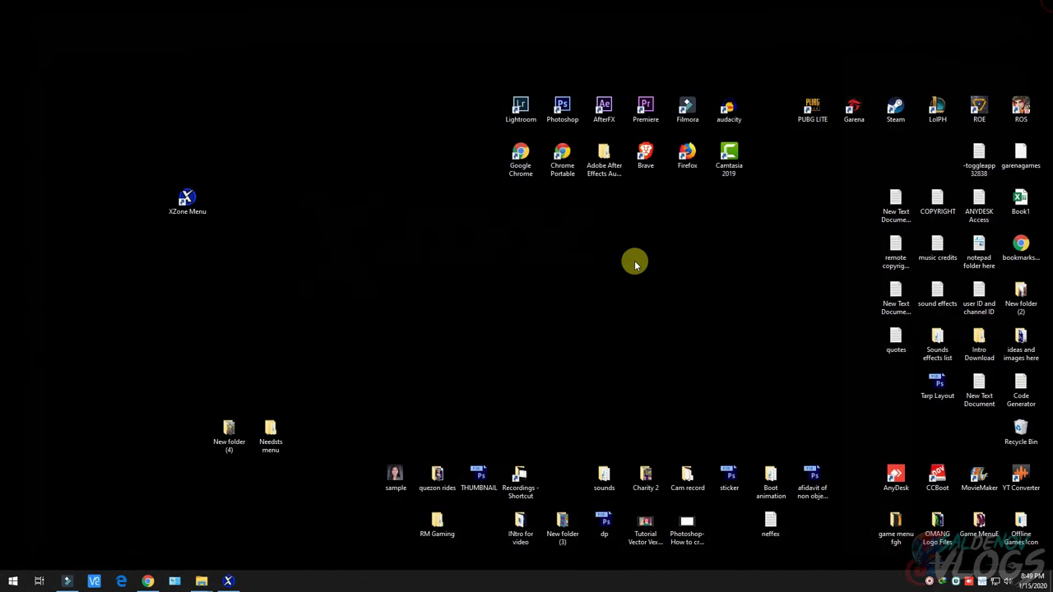
{"action": "right_click", "coordinate": [232, 582]}
{"action": "left_click", "coordinate": [200, 558]}
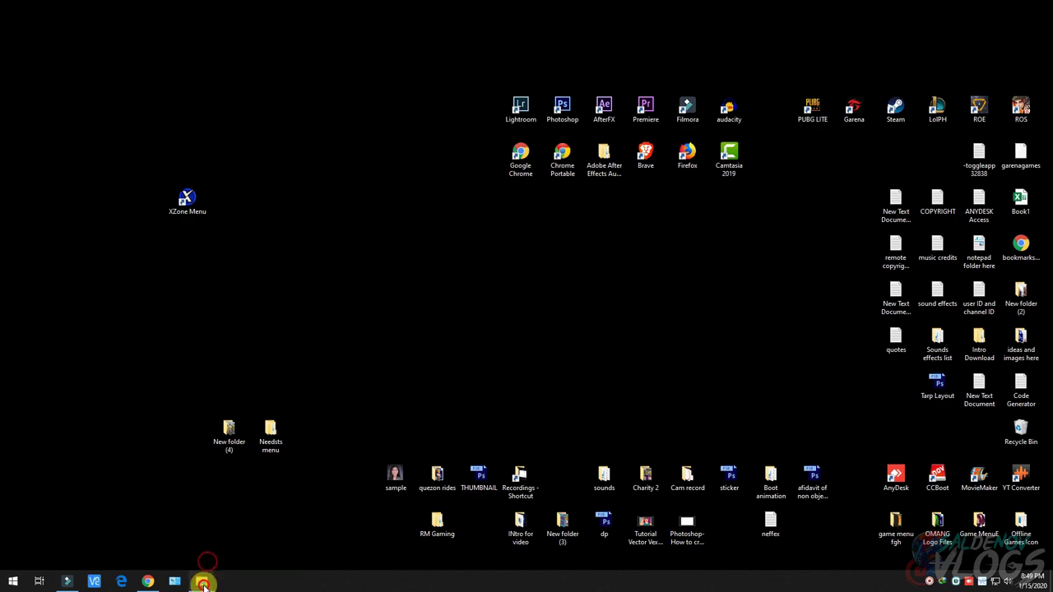
Return to the Game Menu folder in File Explorer, run the Lock application, enter and retype the locker password, and unlock the screen
{"action": "mouse_move", "coordinate": [202, 580]}
{"action": "left_click", "coordinate": [171, 525]}
{"action": "double_click", "coordinate": [609, 326]}
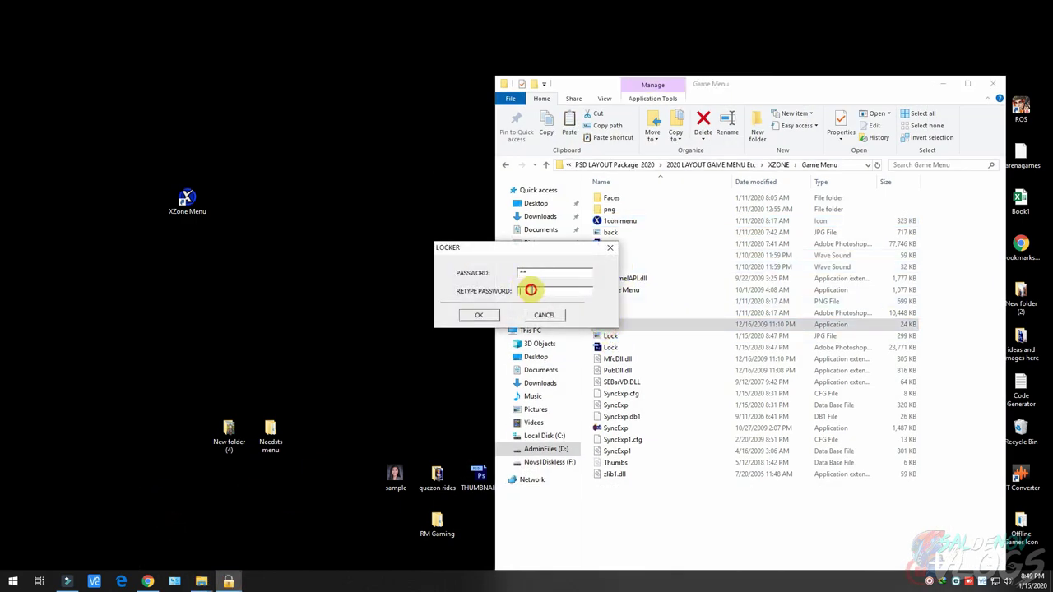
{"action": "left_click", "coordinate": [489, 315]}
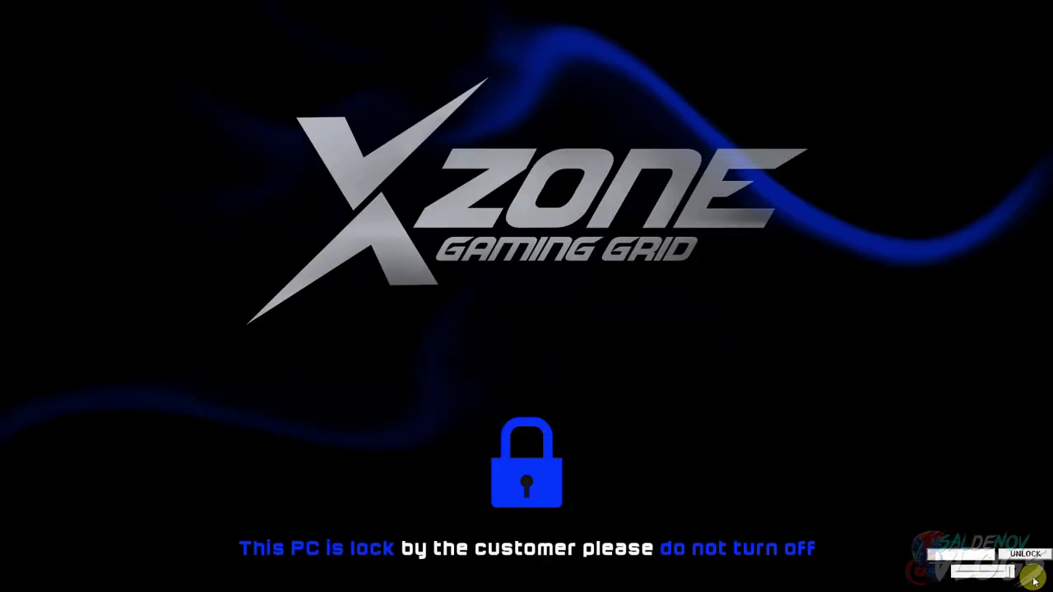
{"action": "key", "text": "Return"}
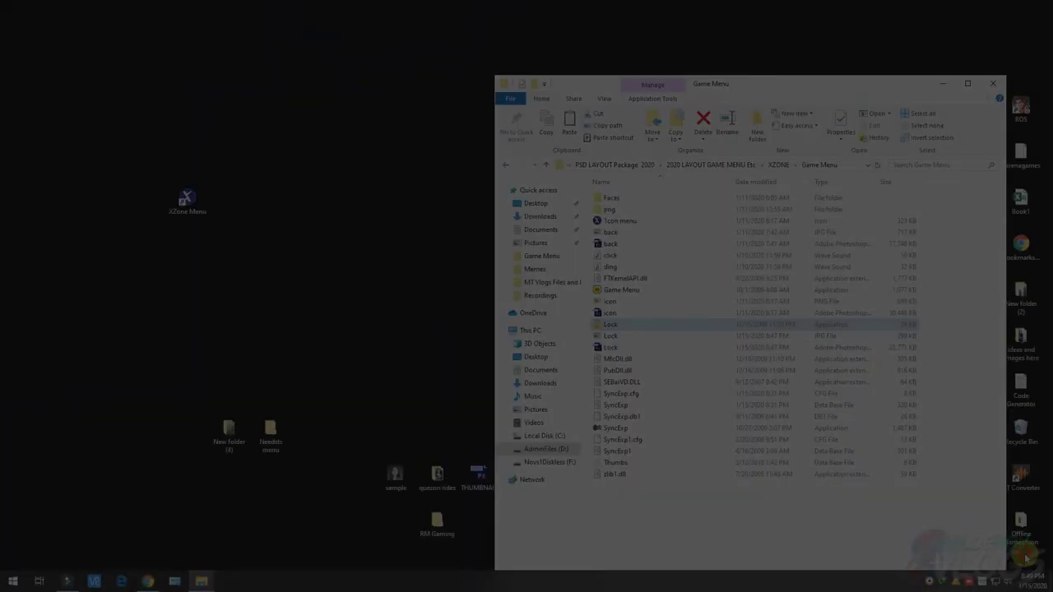